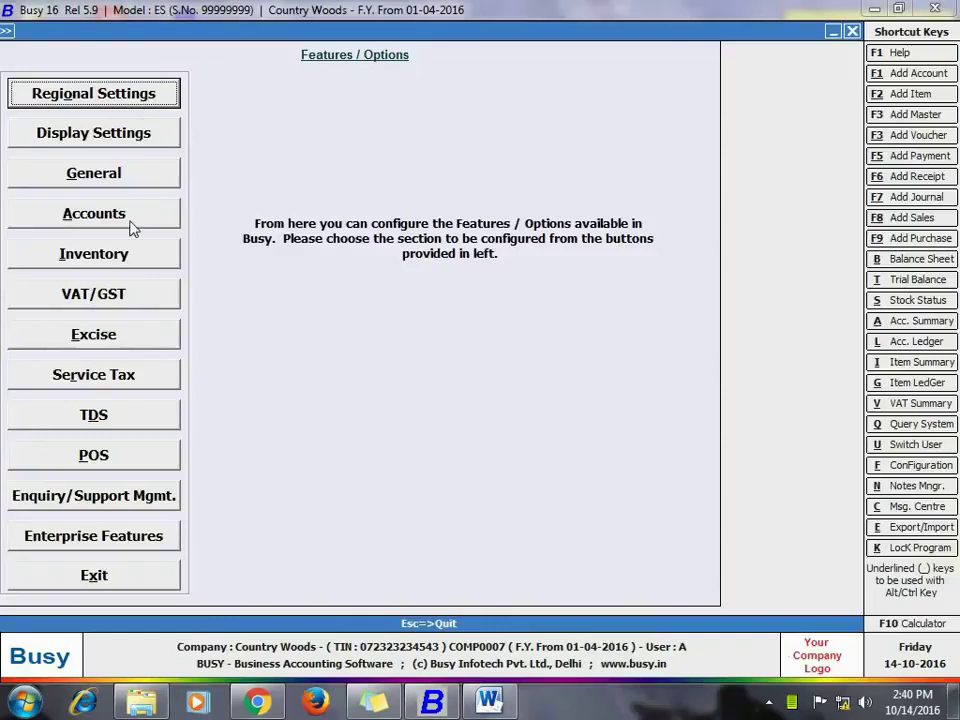
- Enable picking item sizing information from item description and alternate units of items in the Inventory features, and save
left_click(133, 264)
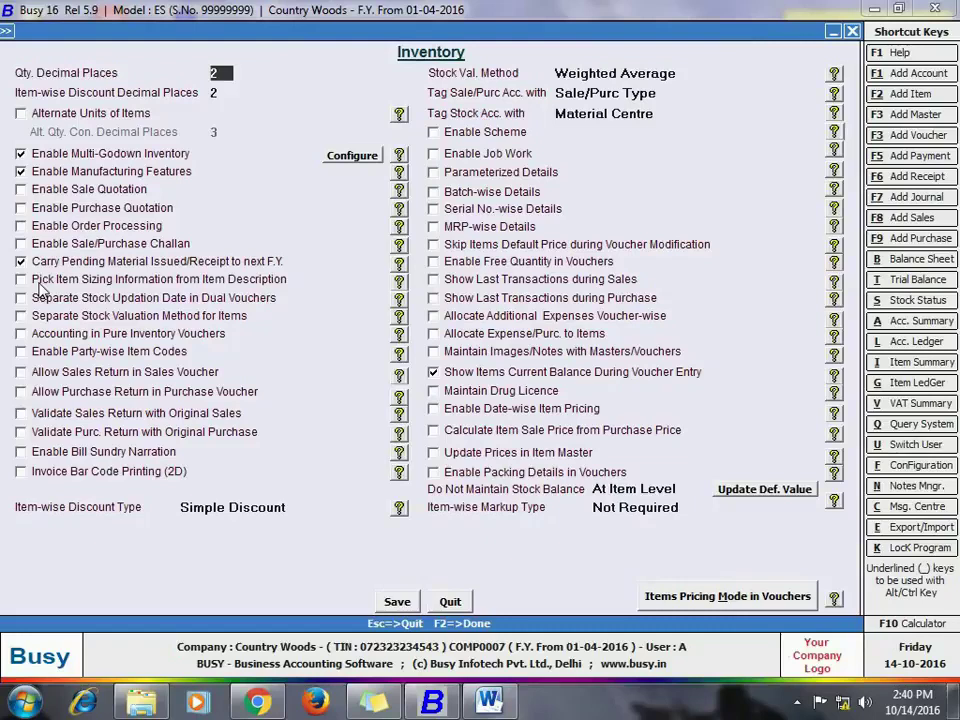
left_click(21, 279)
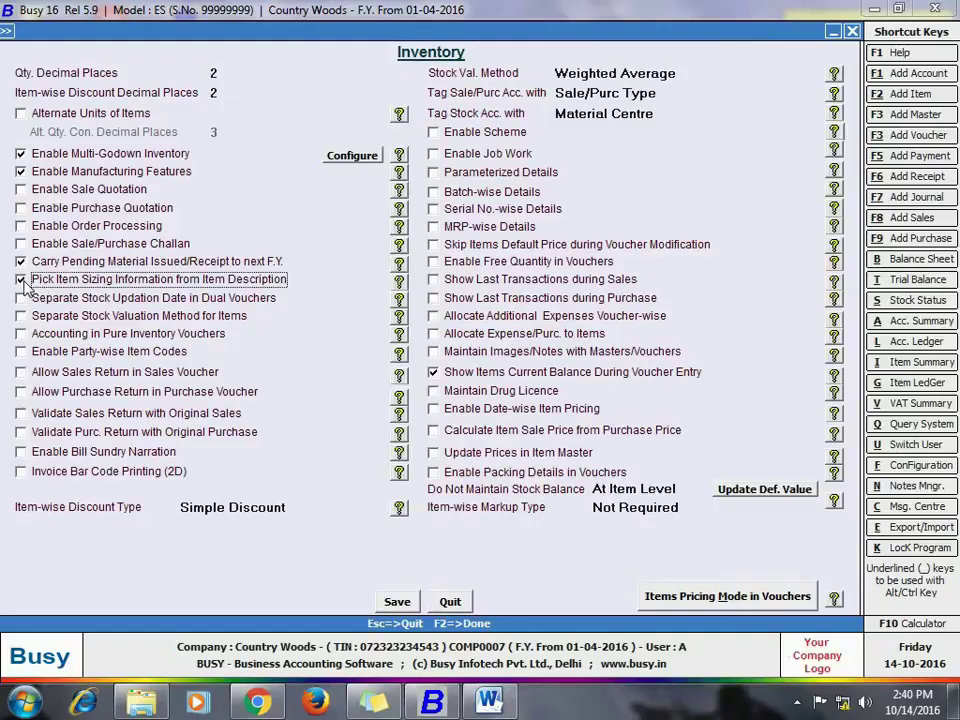
left_click(21, 114)
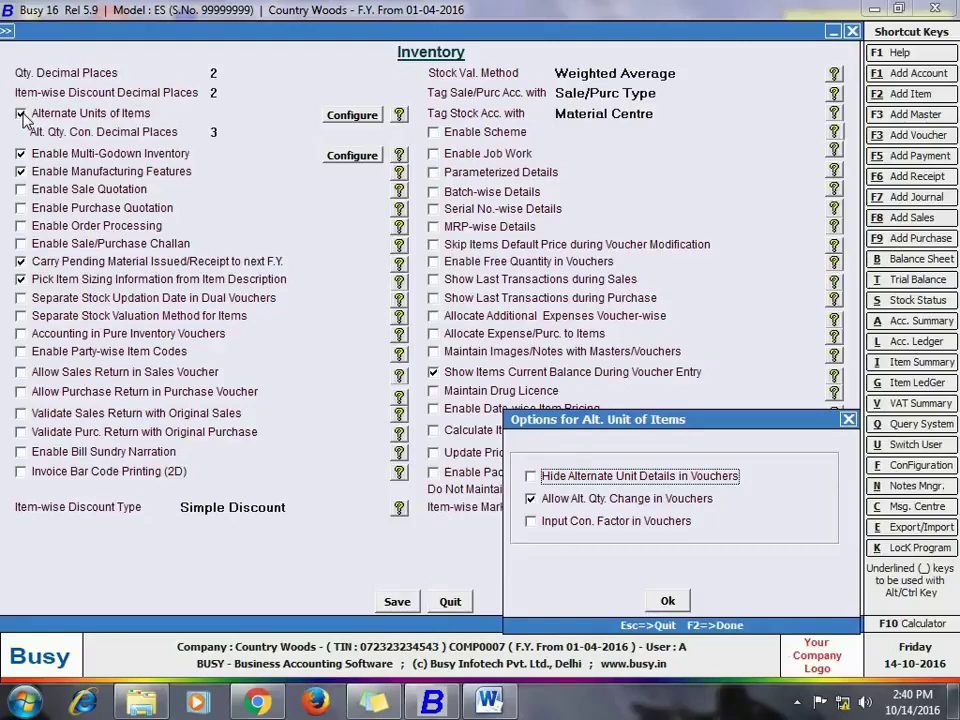
left_click(666, 601)
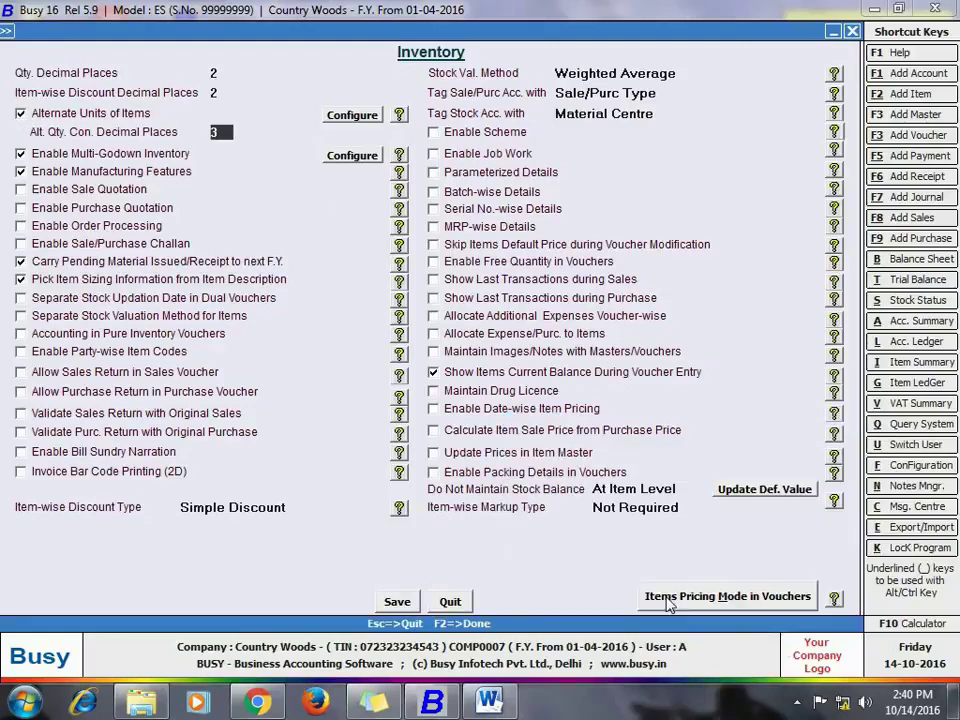
left_click(397, 601)
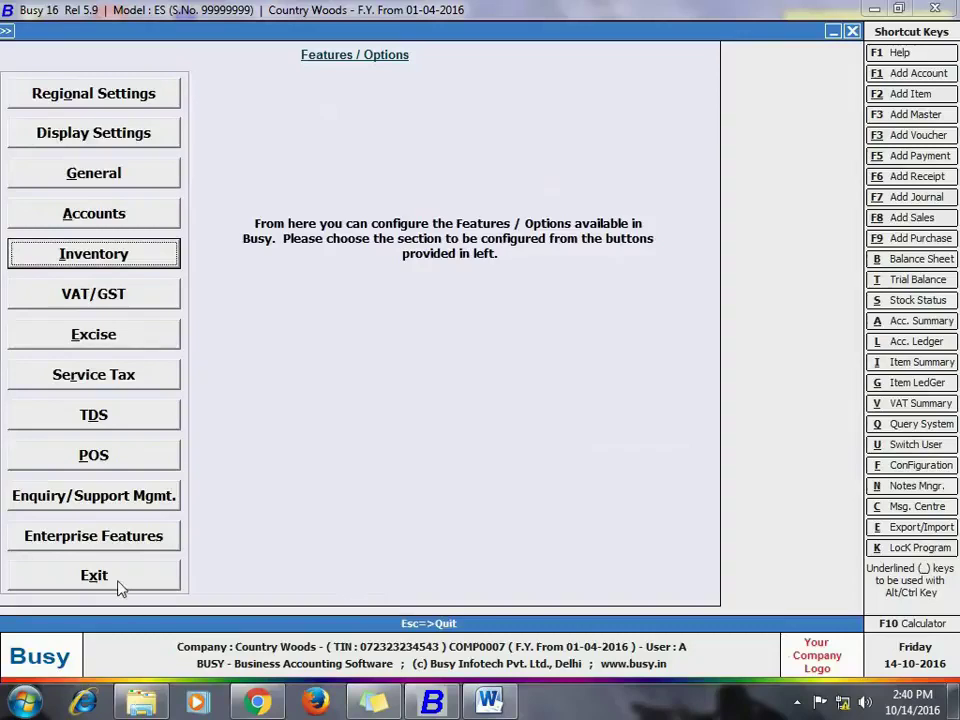
left_click(117, 586)
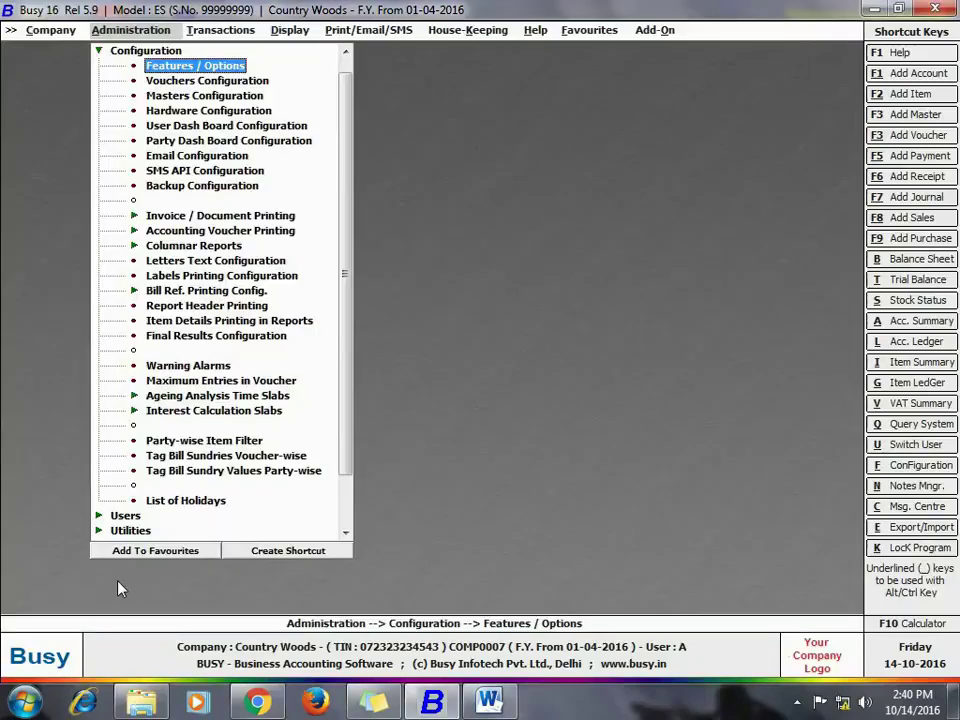
- Enable Item-wise Description in the voucher configuration of the Sales voucher's Main series
key("Down")
key("Return")
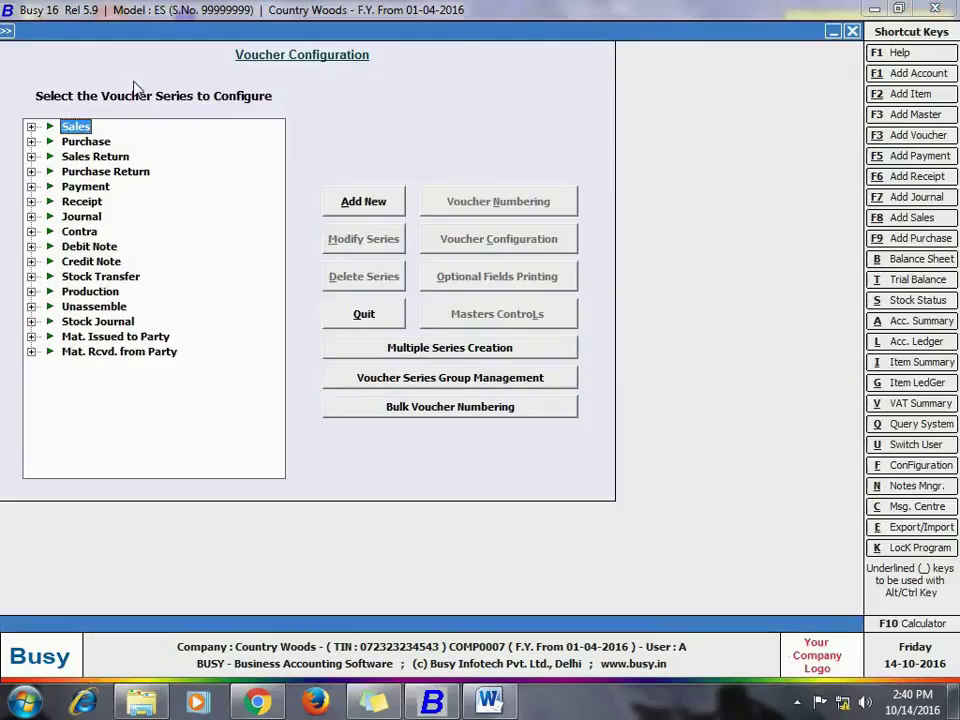
double_click(77, 129)
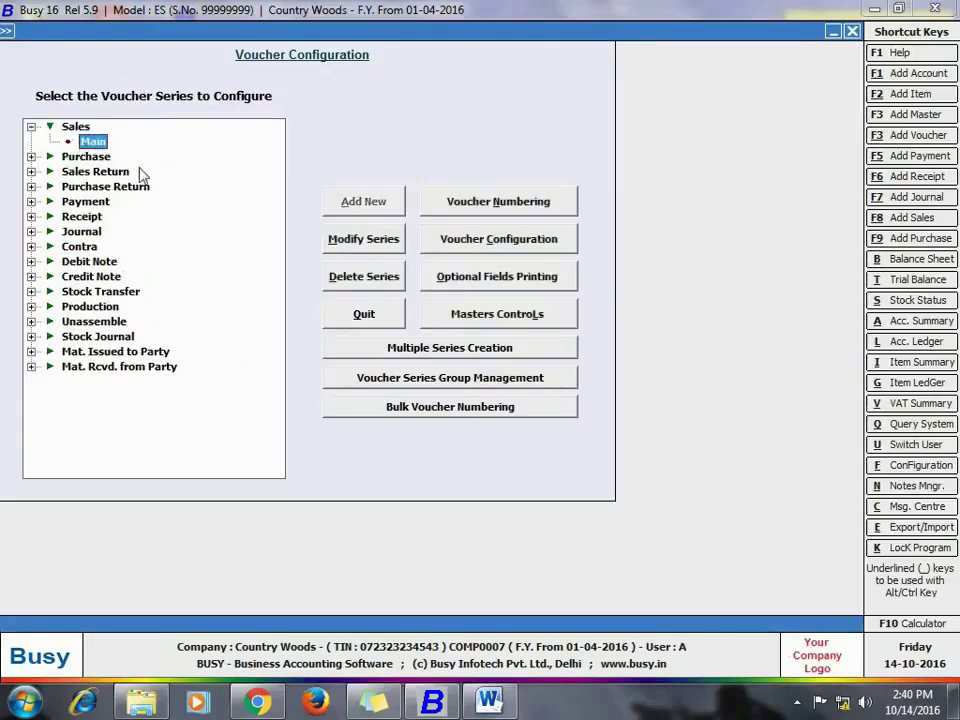
left_click(498, 240)
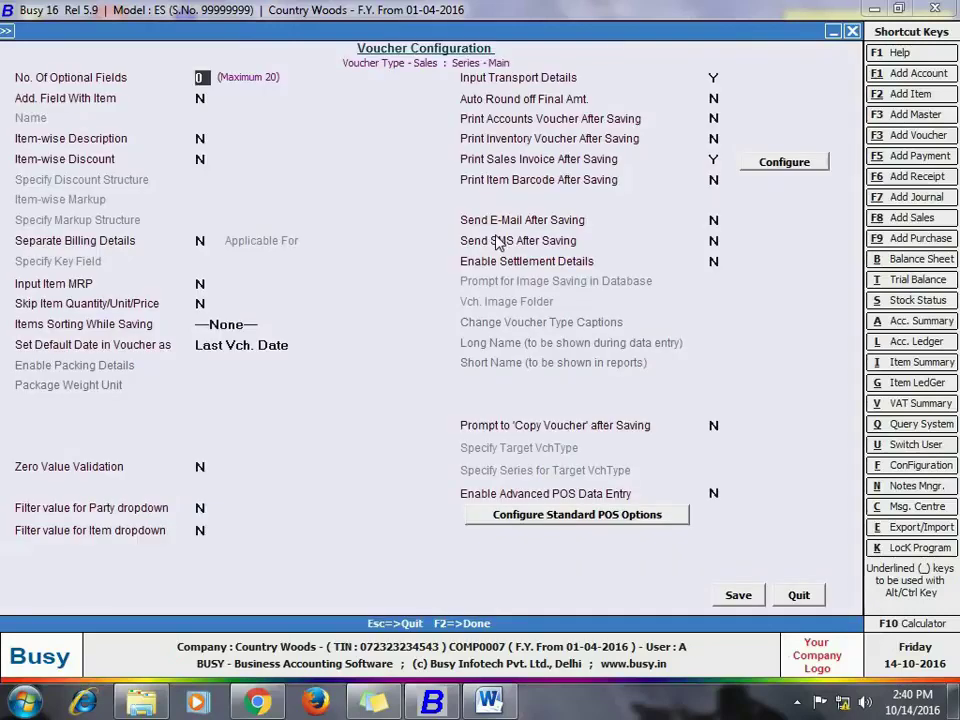
left_click(204, 134)
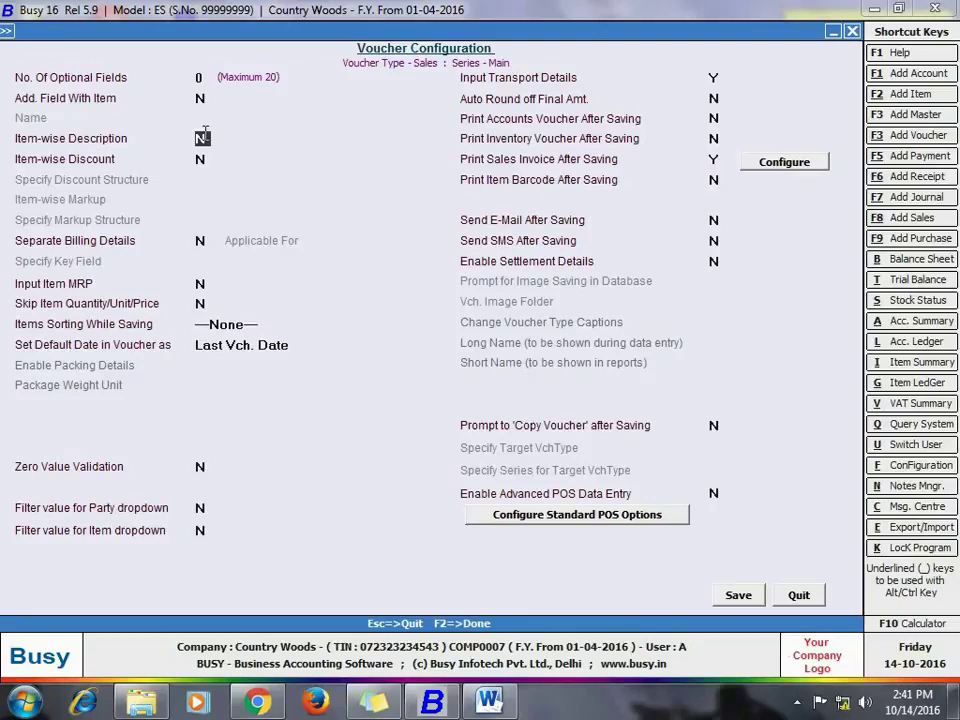
key("y")
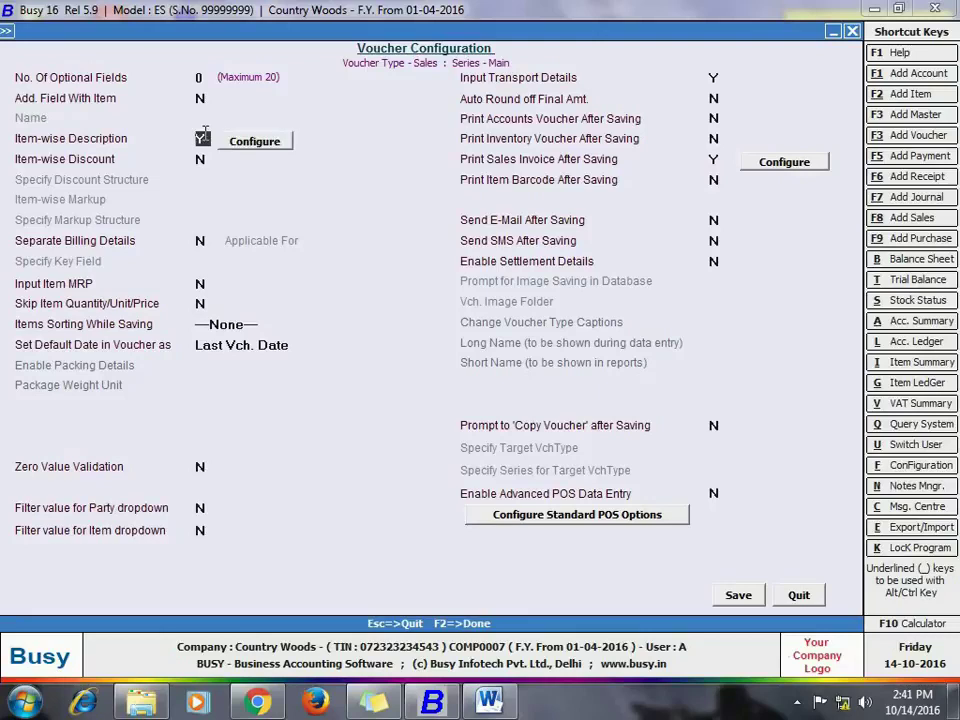
- Configure the item-wise description with 2 lines titled Dimension and Description
left_click(256, 146)
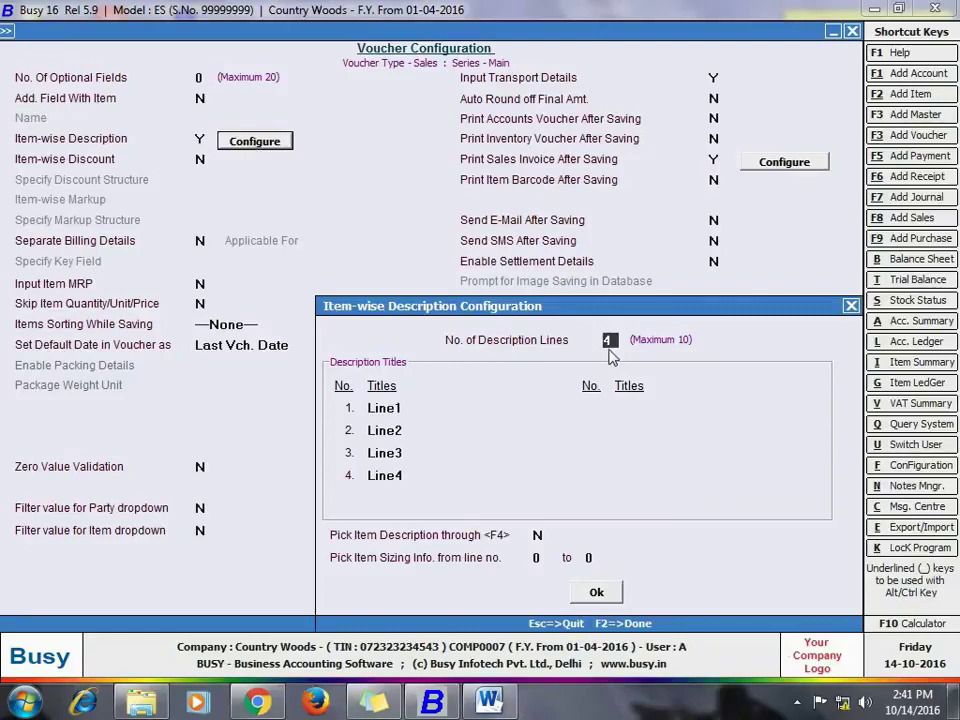
key("BackSpace")
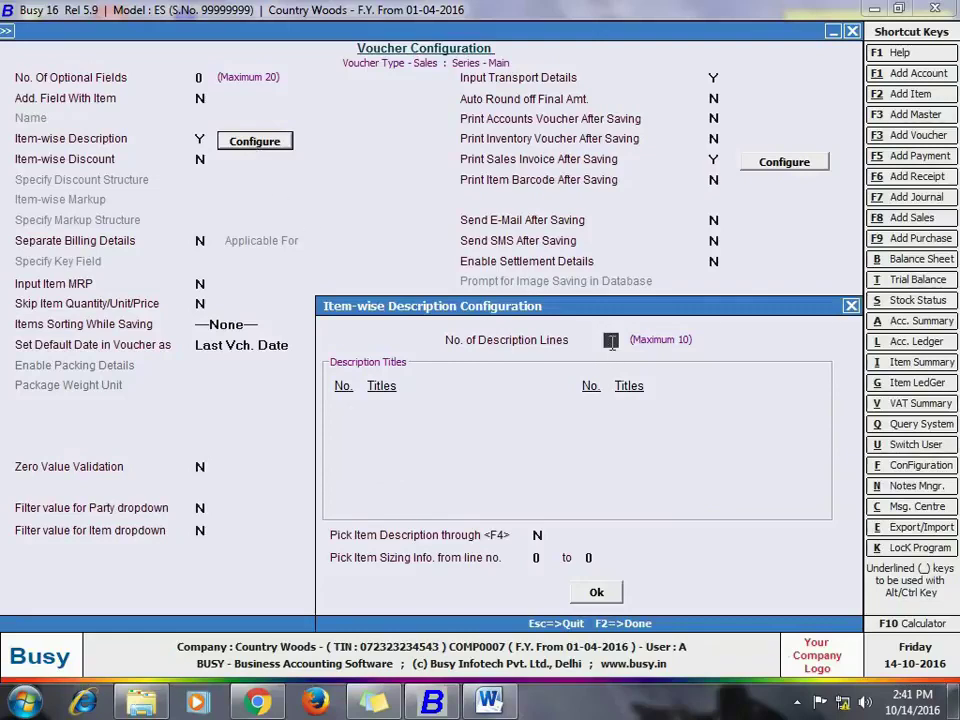
type("2")
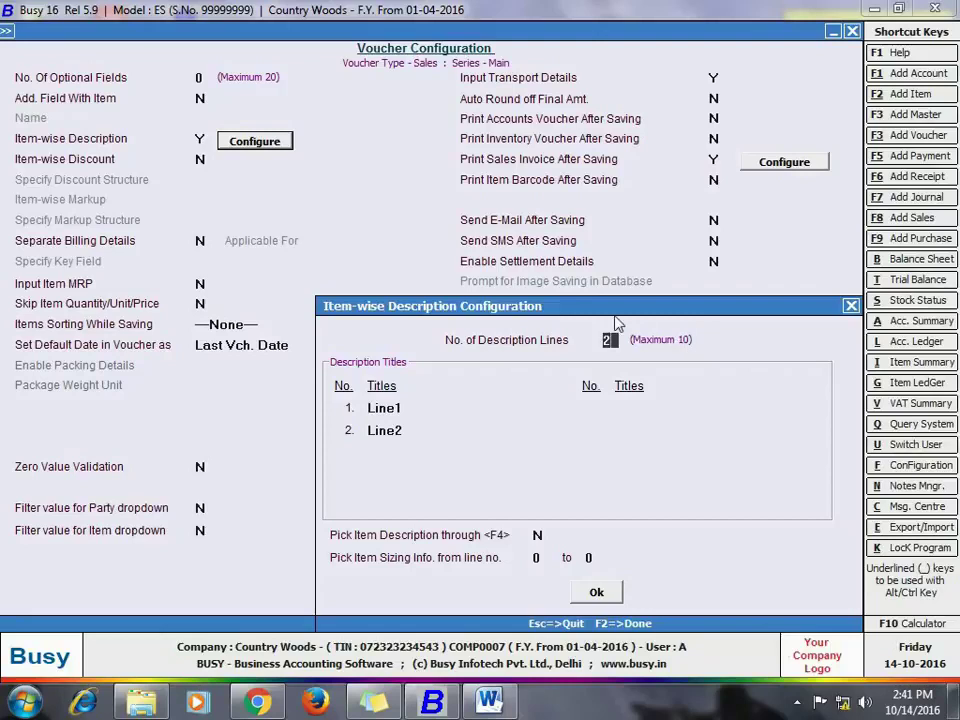
left_click(456, 411)
type("Dime")
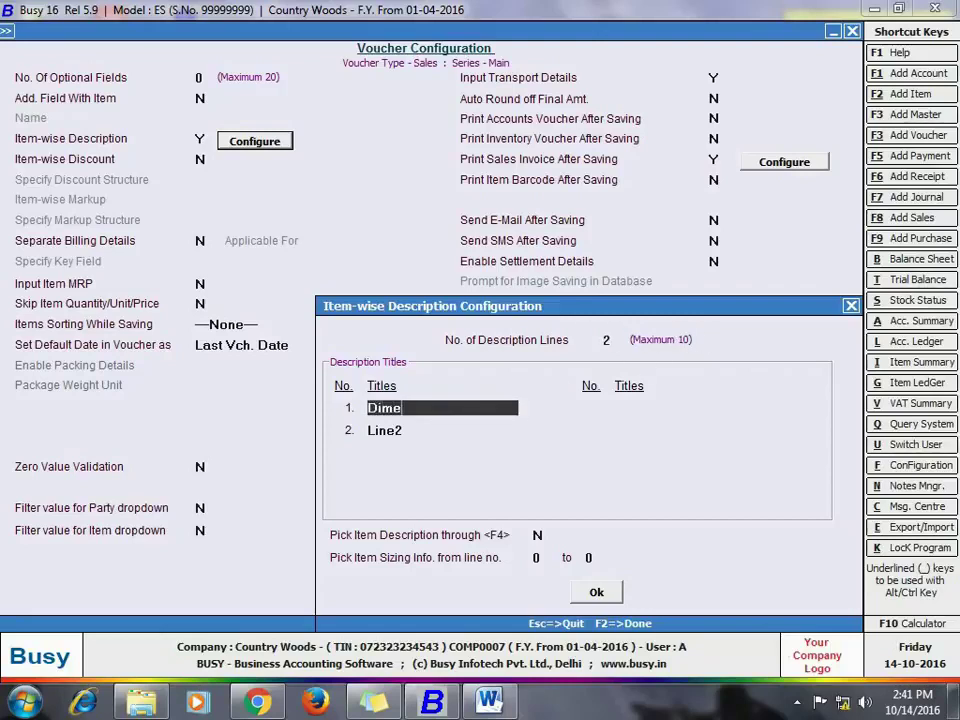
type("nsion")
key("Return")
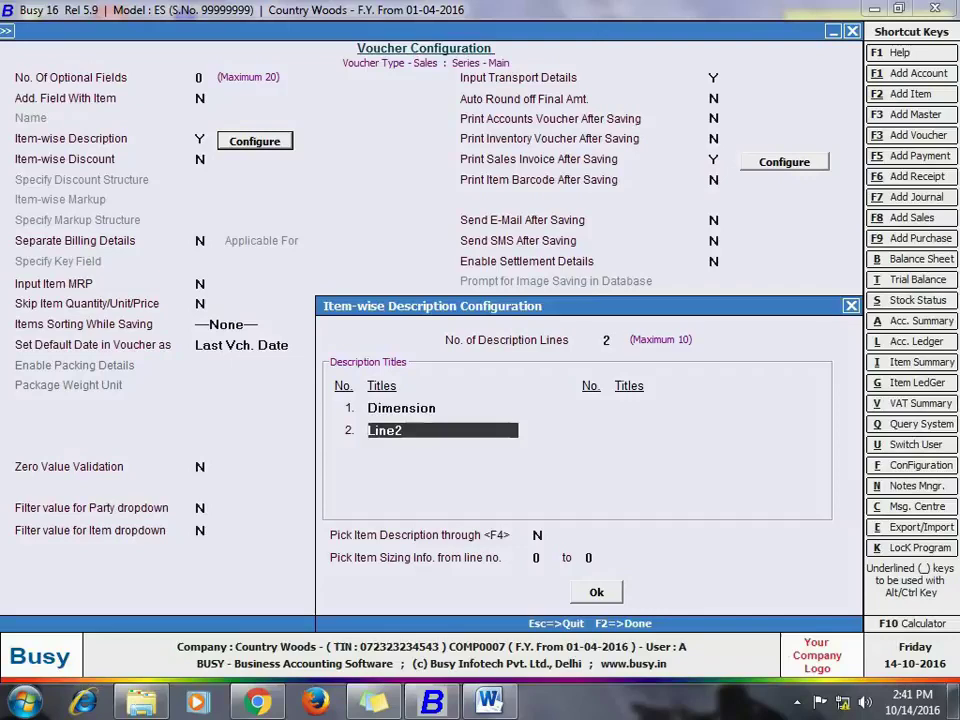
type("Description")
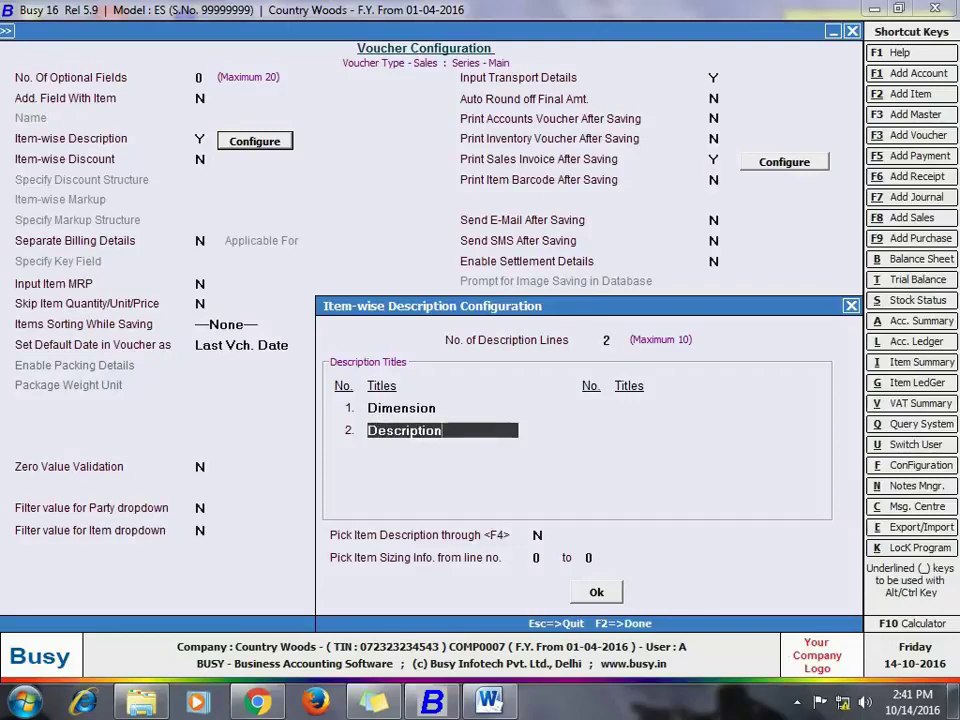
key("Return")
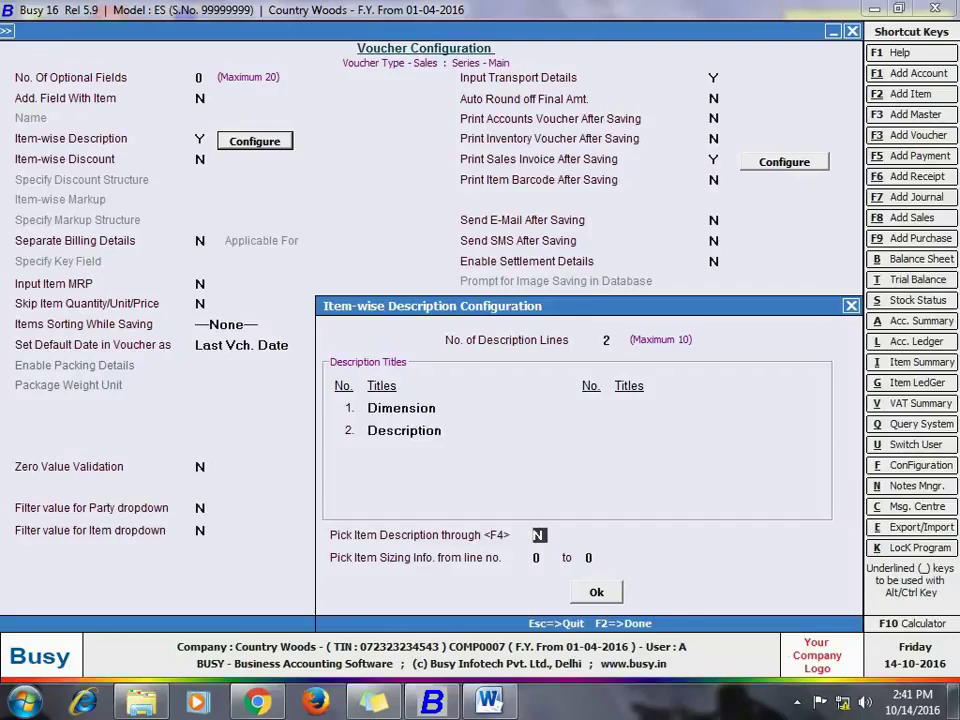
- Set Pick Item Description through <F4> to Y and item sizing info from line 1 to 1, and save the voucher configuration
type("Y")
key("Return")
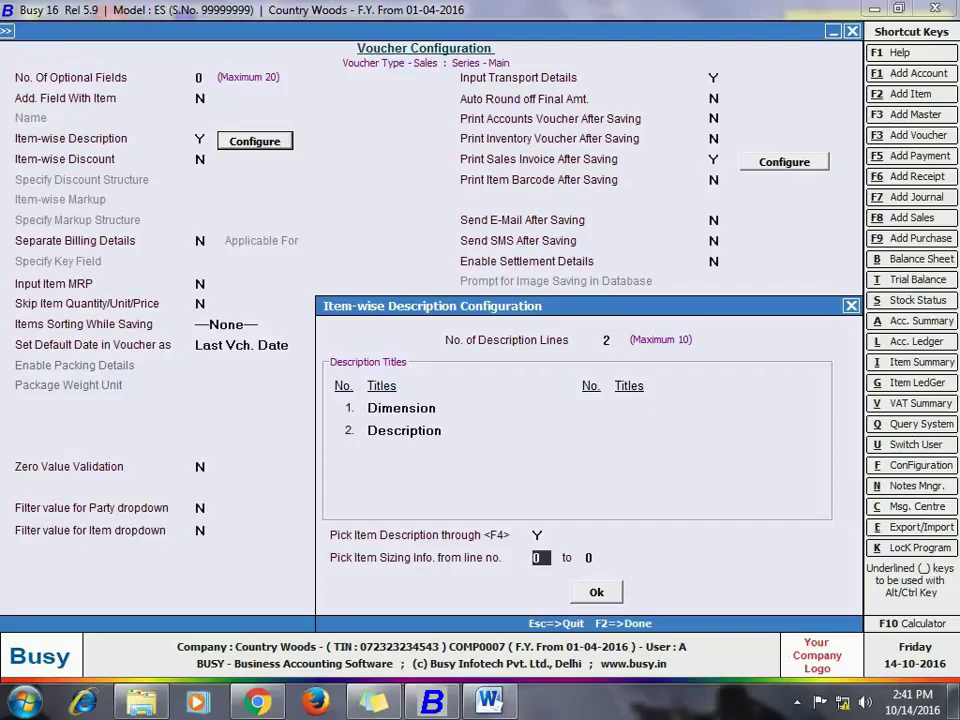
type("1")
key("Return")
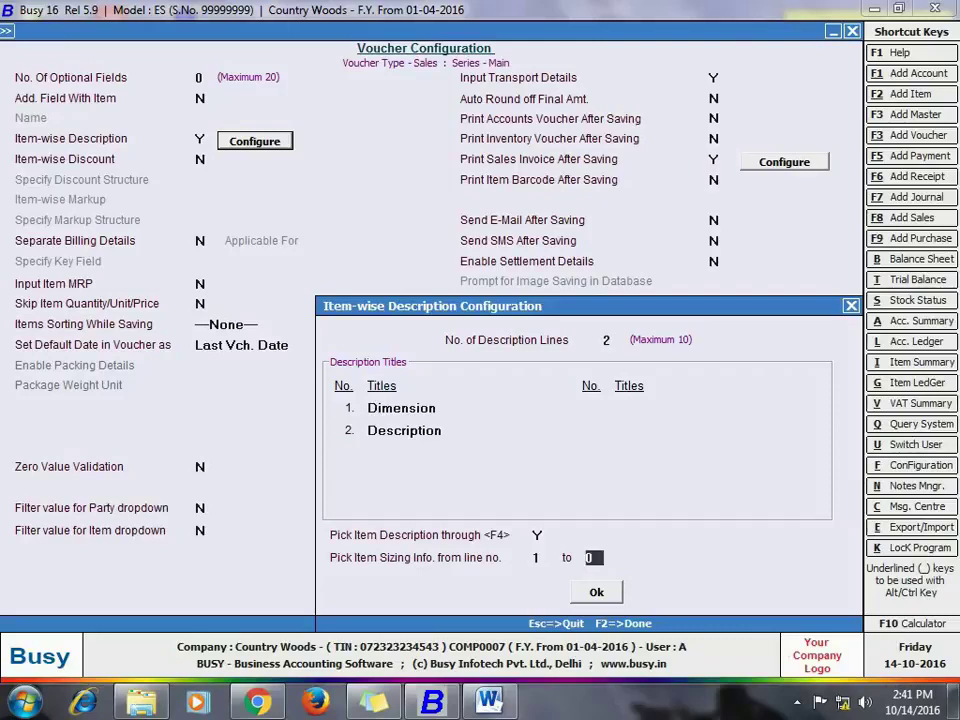
type("1")
key("Return")
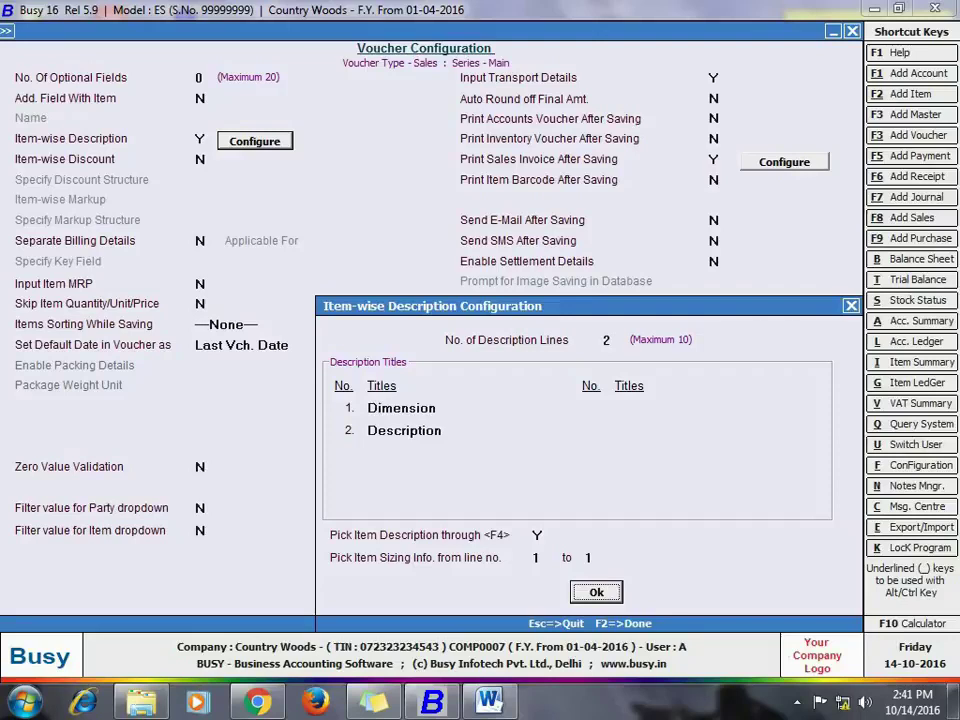
key("Return")
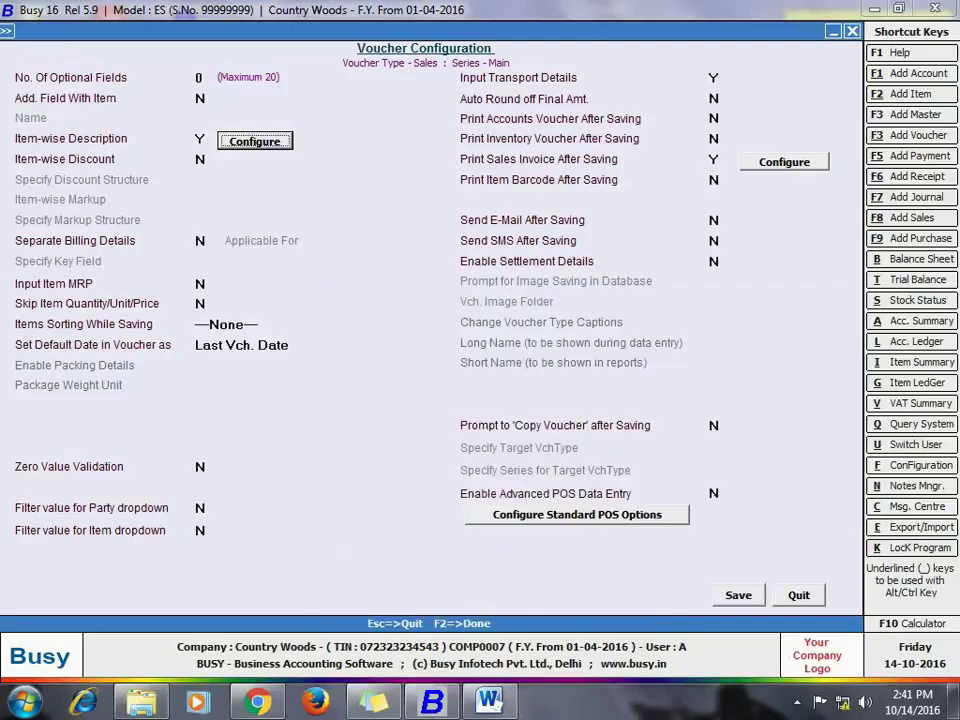
key("F2")
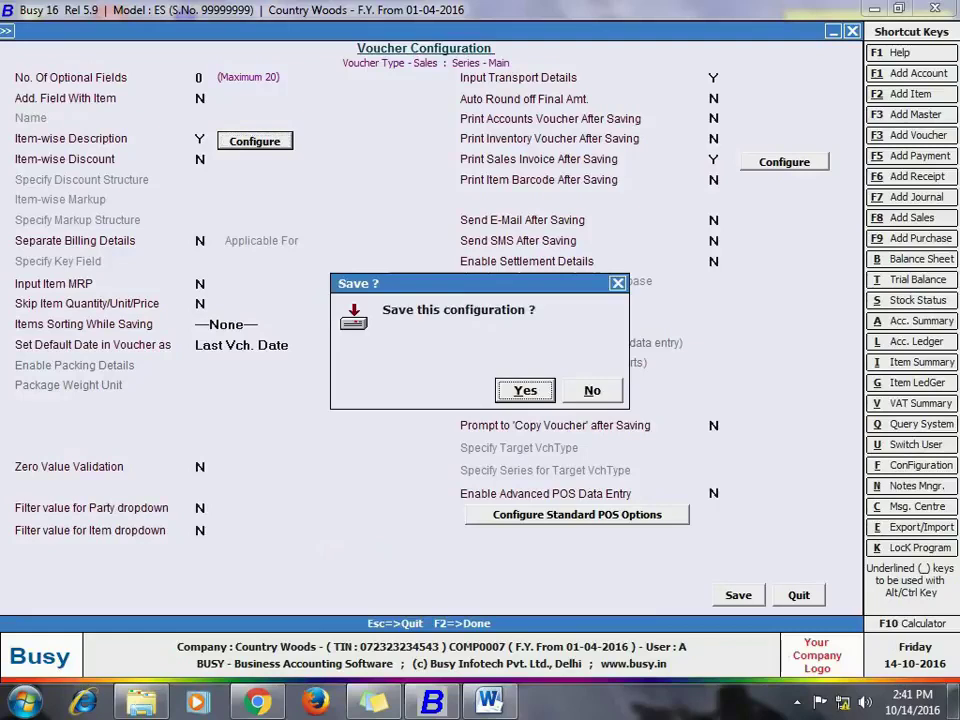
left_click(542, 396)
key("Escape")
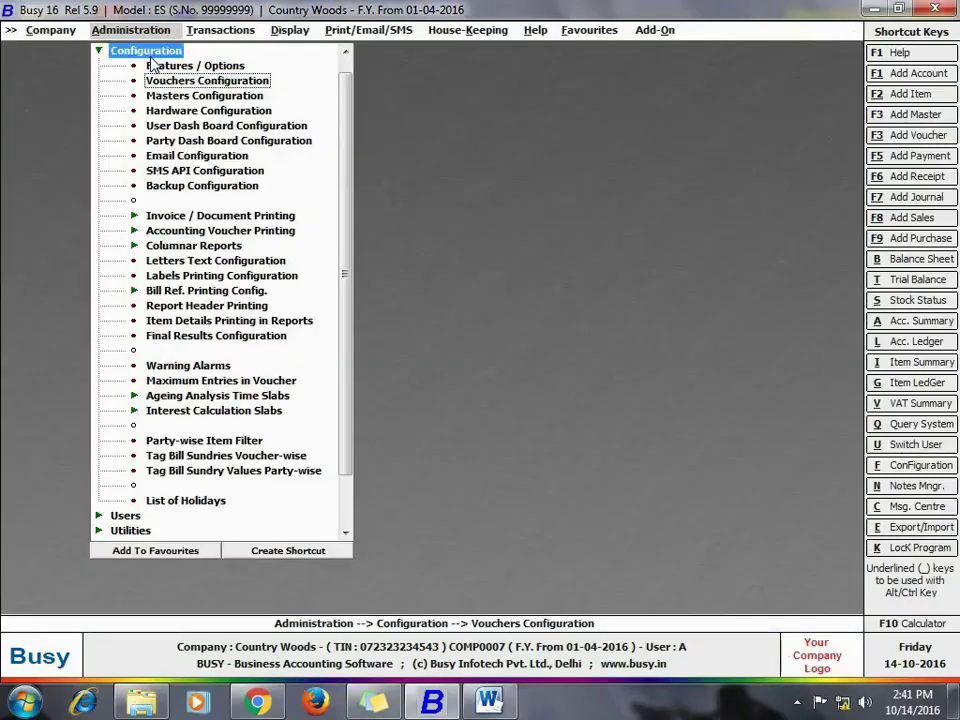
- Start a new item master named Log Teak Wood
key("Escape")
left_click(130, 50)
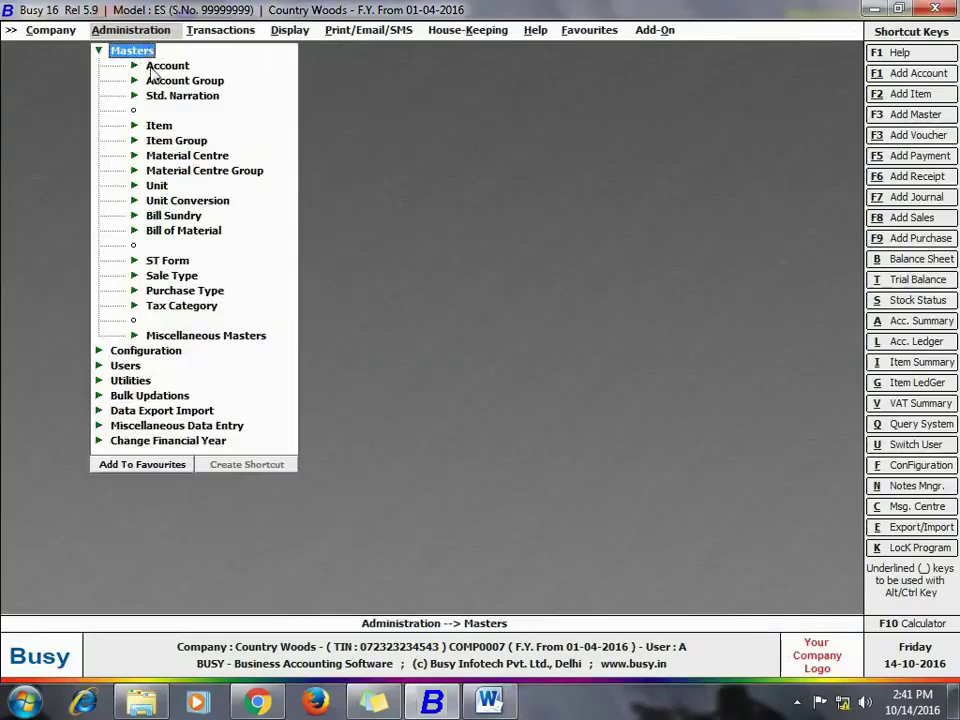
left_click(162, 128)
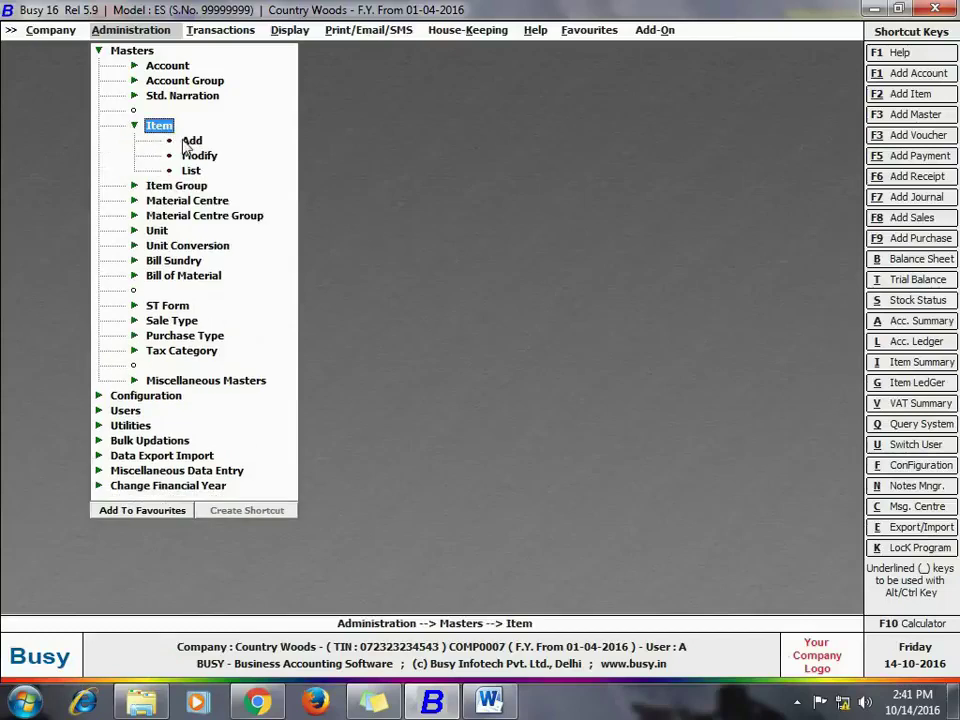
left_click(188, 142)
type("log teak w")
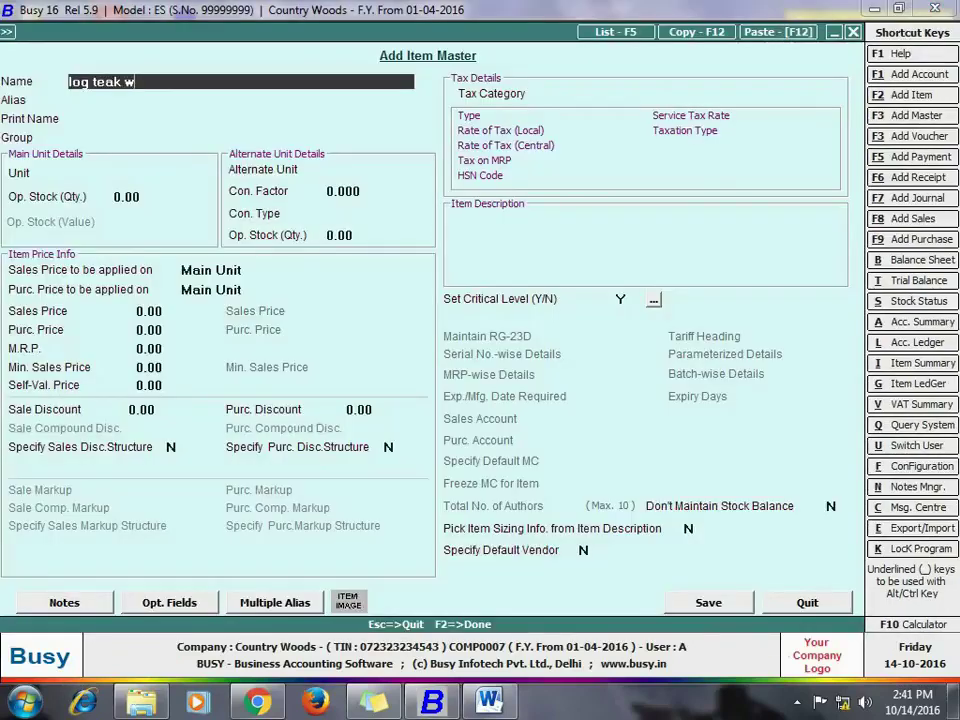
type("ood")
key("Return")
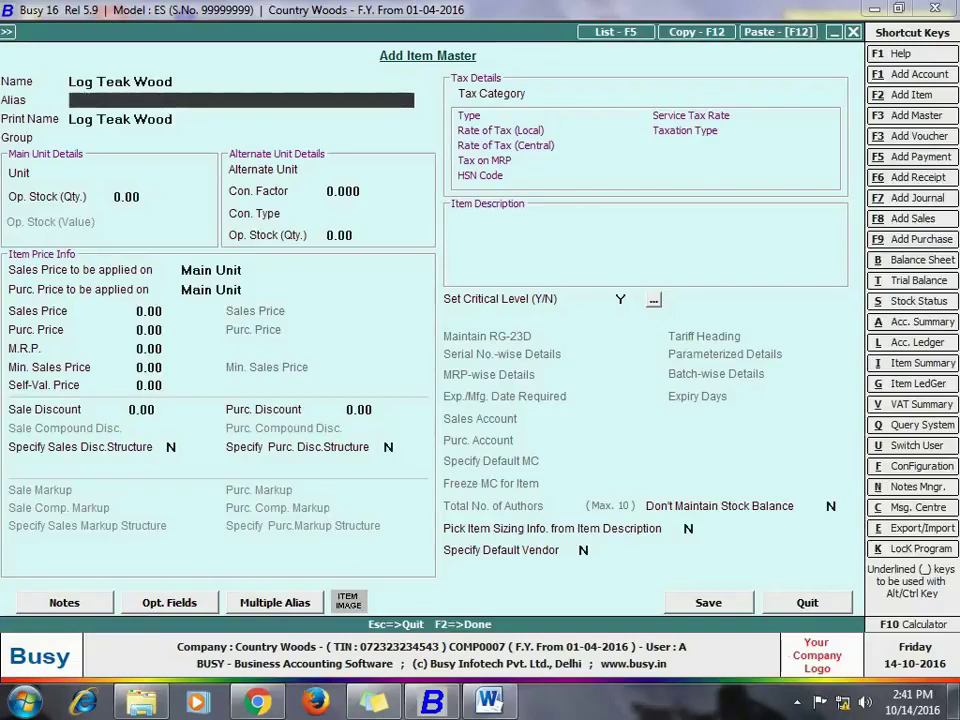
- Assign the item to the Wood group with main unit Pcs. and alternate unit Cubic Feet
key("Return")
key("Return")
type("w")
key("Return")
type("pcs")
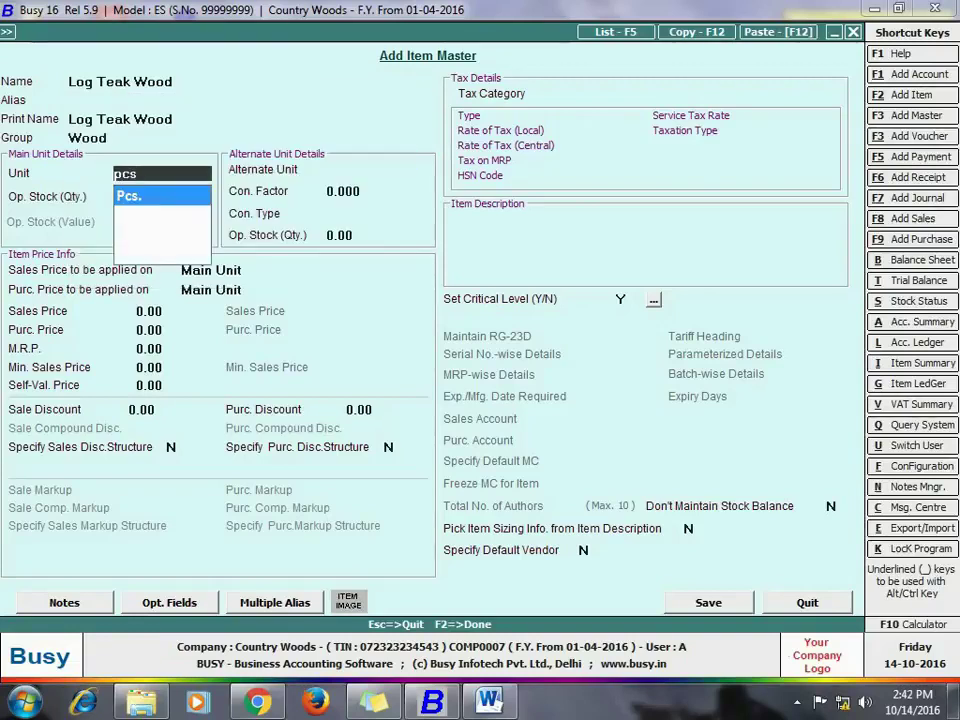
key("Return")
key("Return")
type("c")
key("Return")
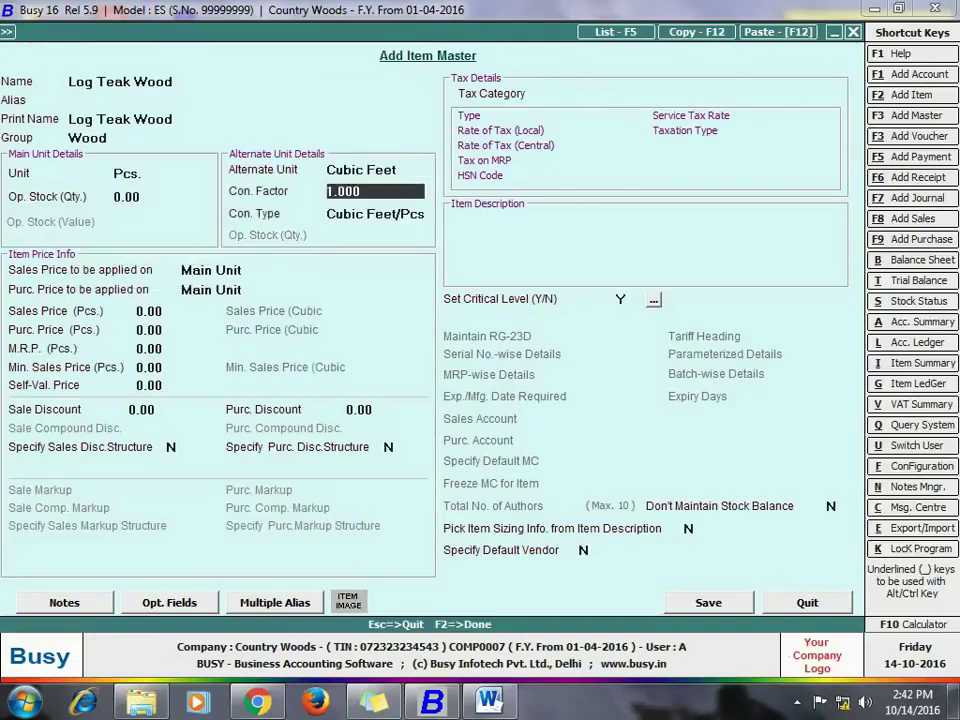
- Apply the item's sales and purchase prices on the alternate unit and set the sales price to 1750
key("Return")
key("Return")
type("a")
key("Return")
type("a")
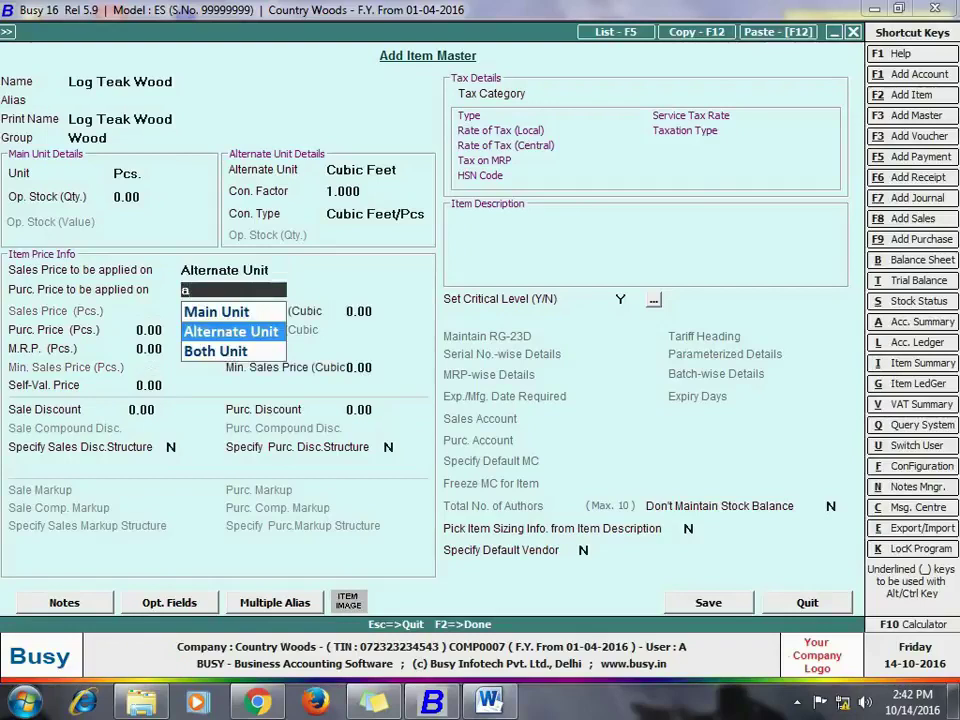
key("Return")
type("1750")
key("Return")
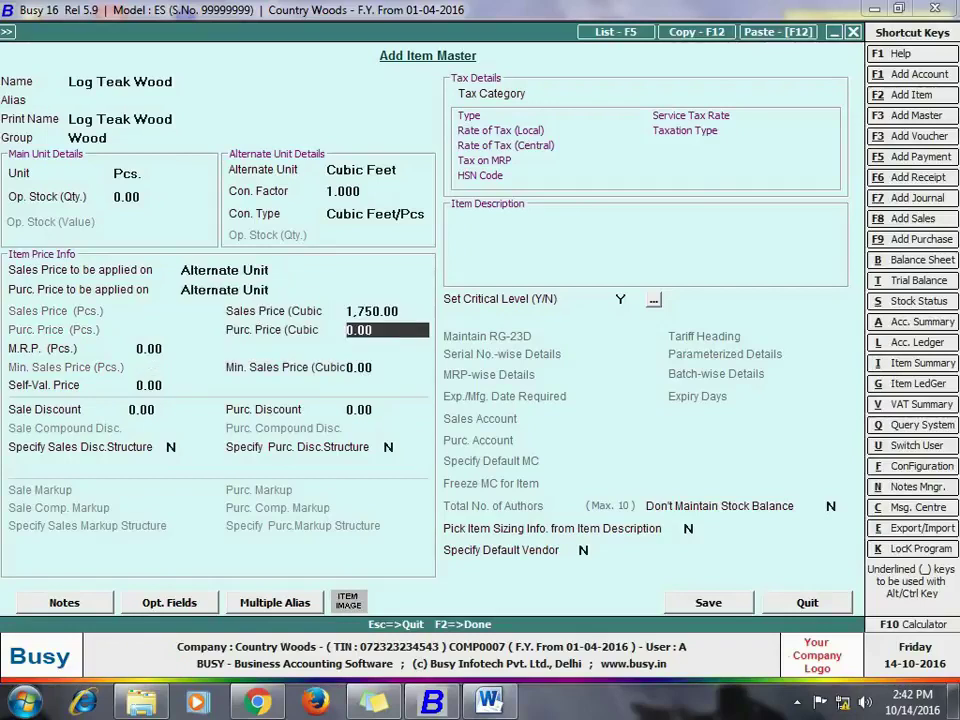
- Set the item's tax category to 5%
key("Return")
key("Return")
type("5")
key("Return")
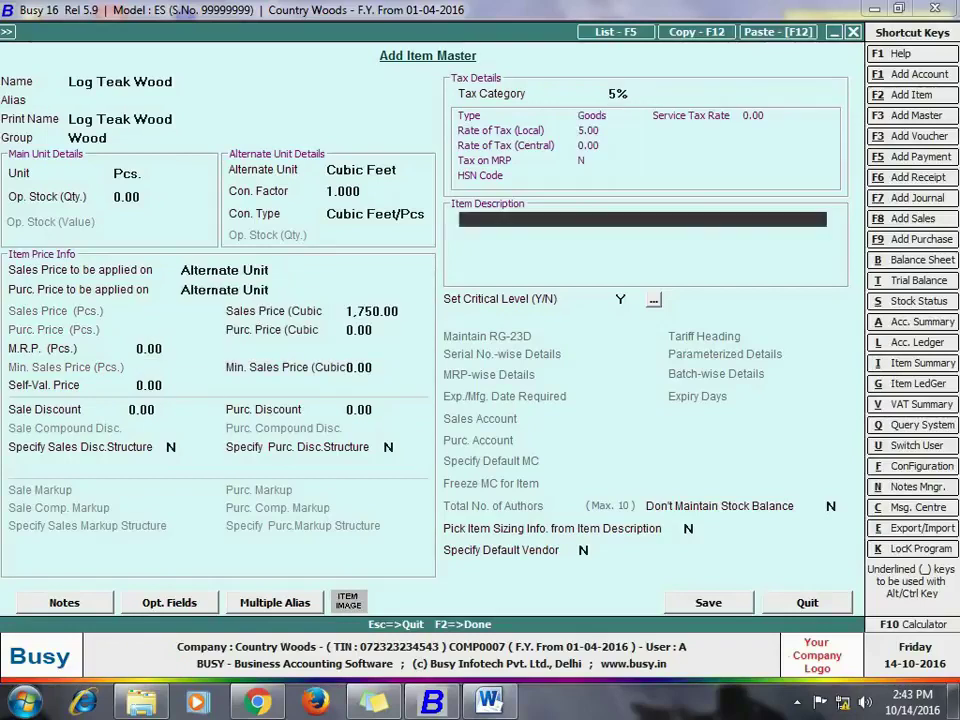
- Enable picking item sizing info from the item description, applicable on the Alt. unit, and save the Log Teak Wood item master
key("Return")
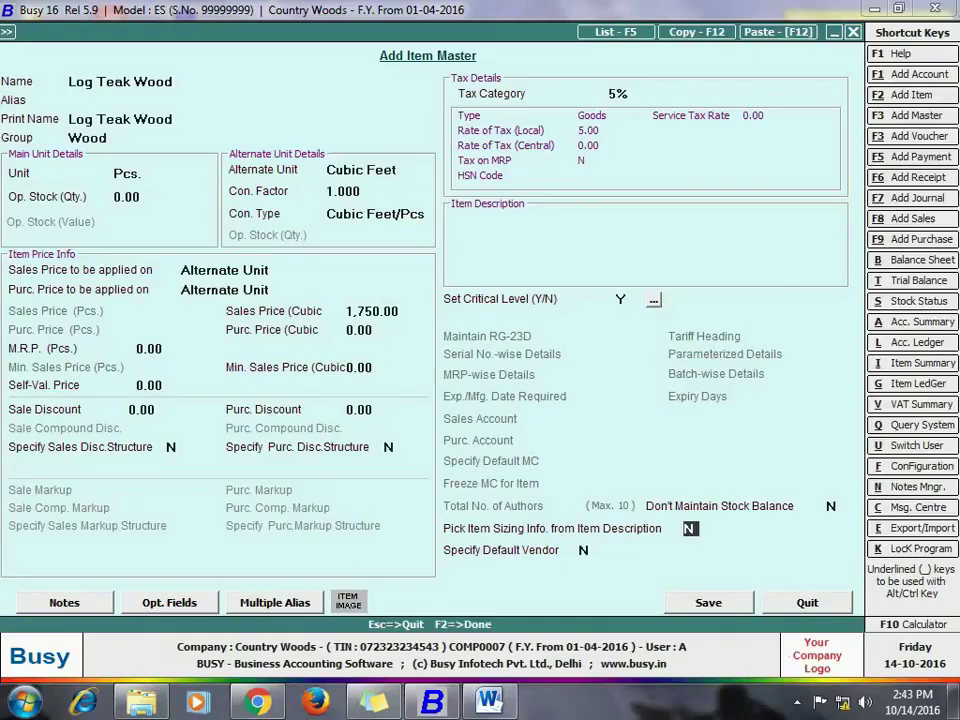
key("y")
key("Return")
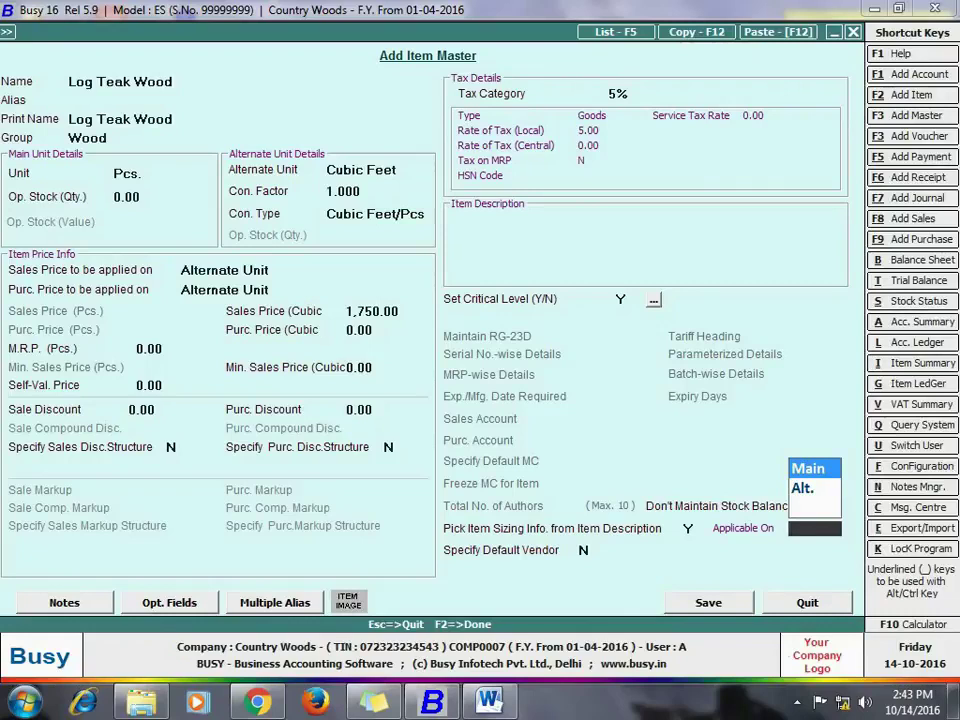
key("Down")
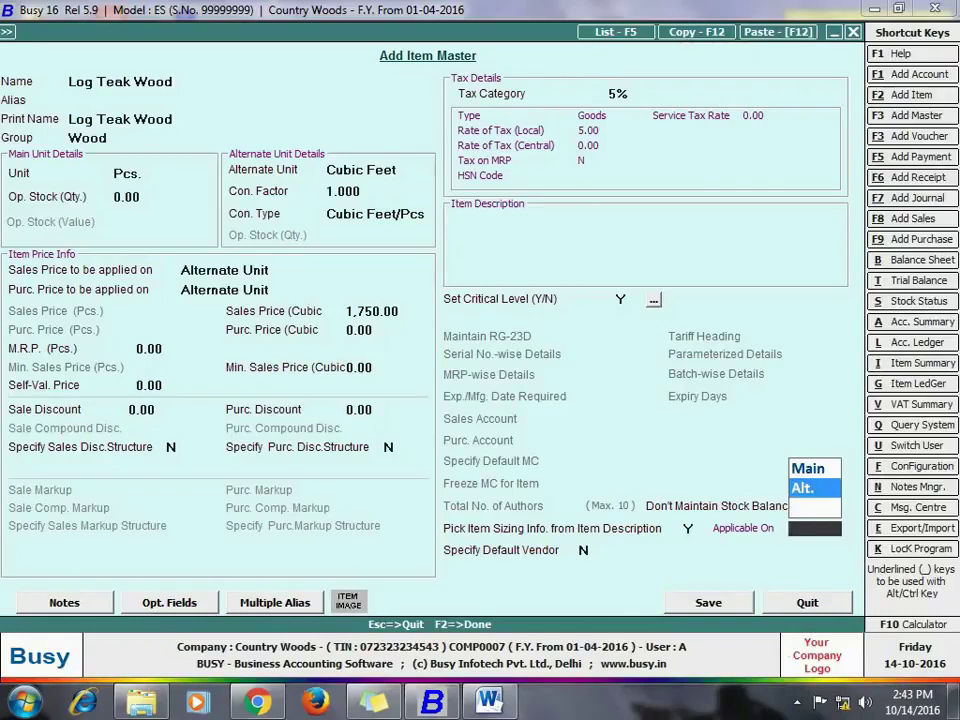
key("Return")
key("Return")
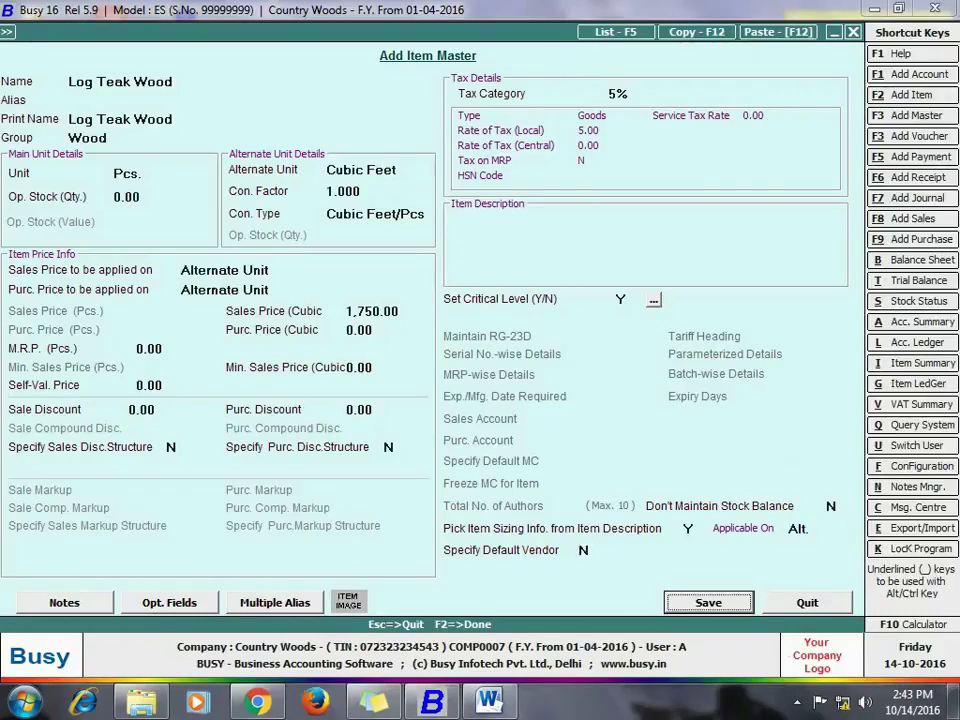
left_click(737, 605)
key("Escape")
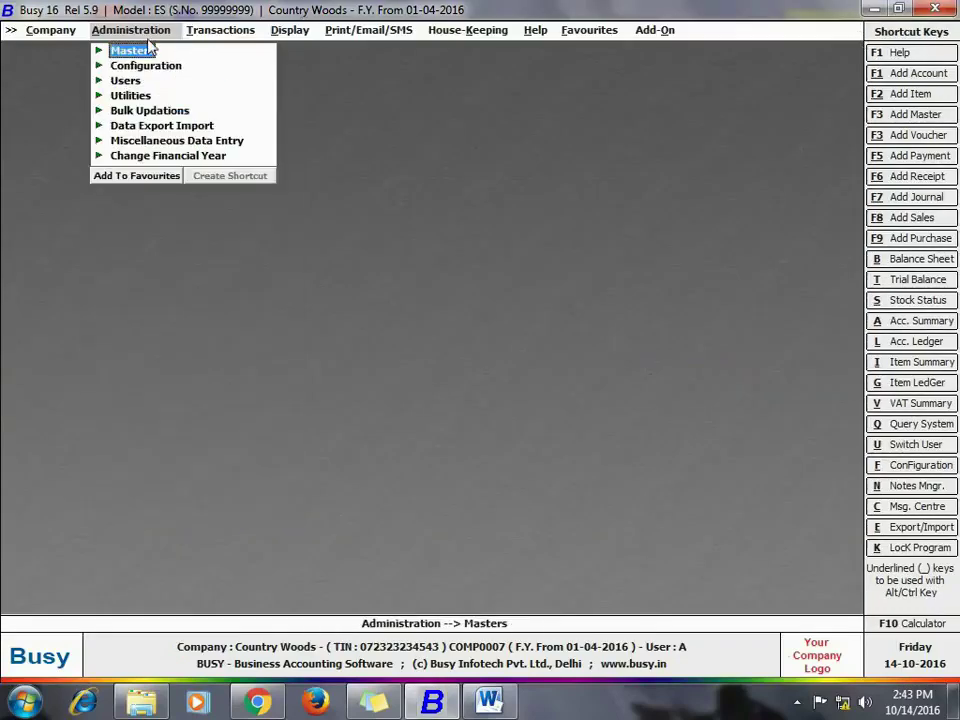
- Start a new sales voucher in the Main series dated 01-04-2016 with sale type VAT/5% (R)
left_click(200, 32)
key("Down")
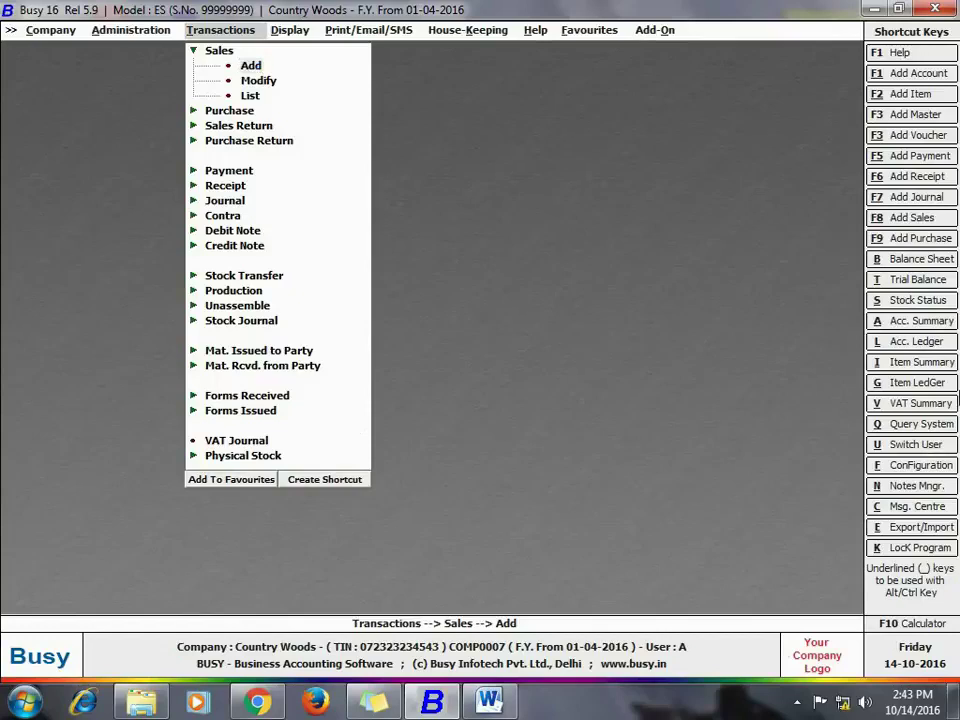
key("Return")
key("Return")
key("Return")
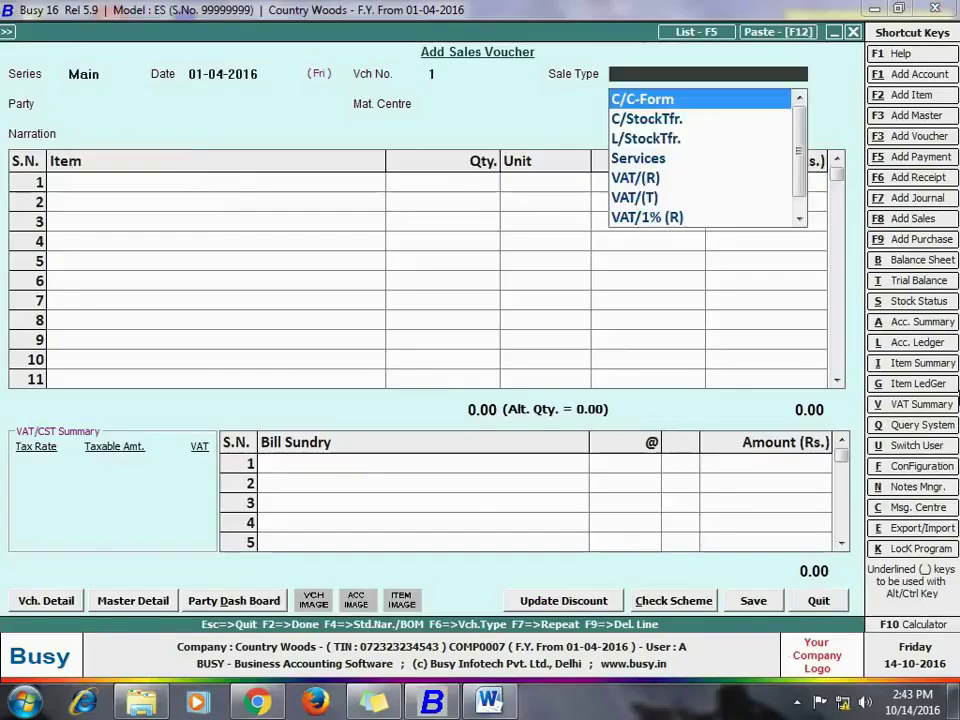
type("vat")
key("Down")
key("Down")
key("Down")
key("Down")
key("Down")
key("Down")
key("Return")
- Set the voucher's party to Cash and its material centre to Main Store, leaving the narration blank
type("ca")
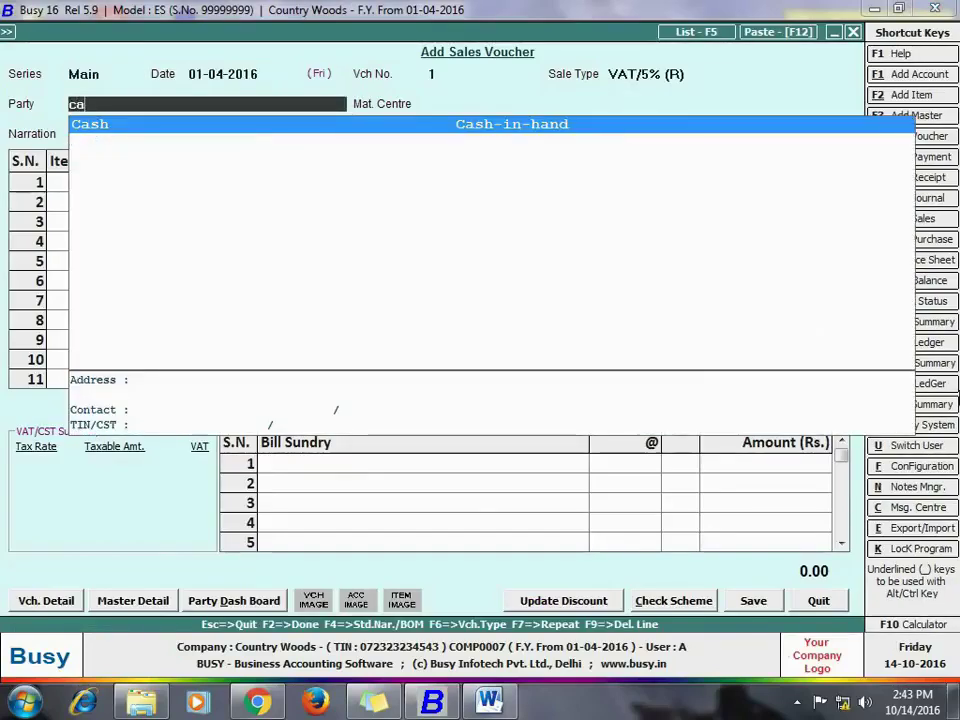
key("Return")
type("mai")
key("Return")
key("Return")
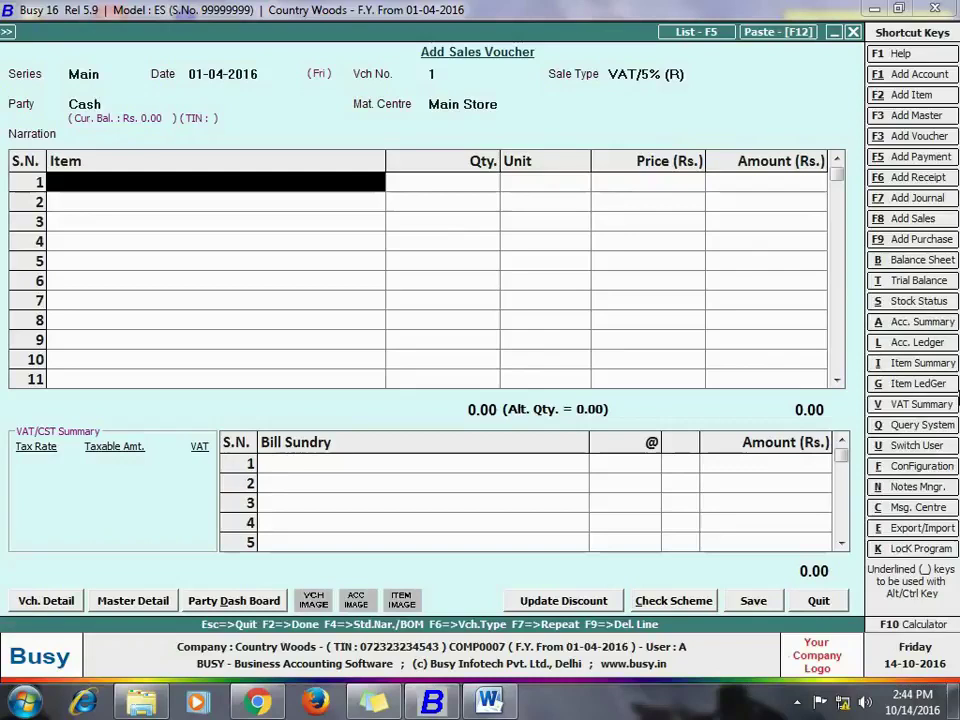
- Add Log Teak Wood as the first voucher item with dimension 7x3x0.5 and description "burma teak wood"
type("w")
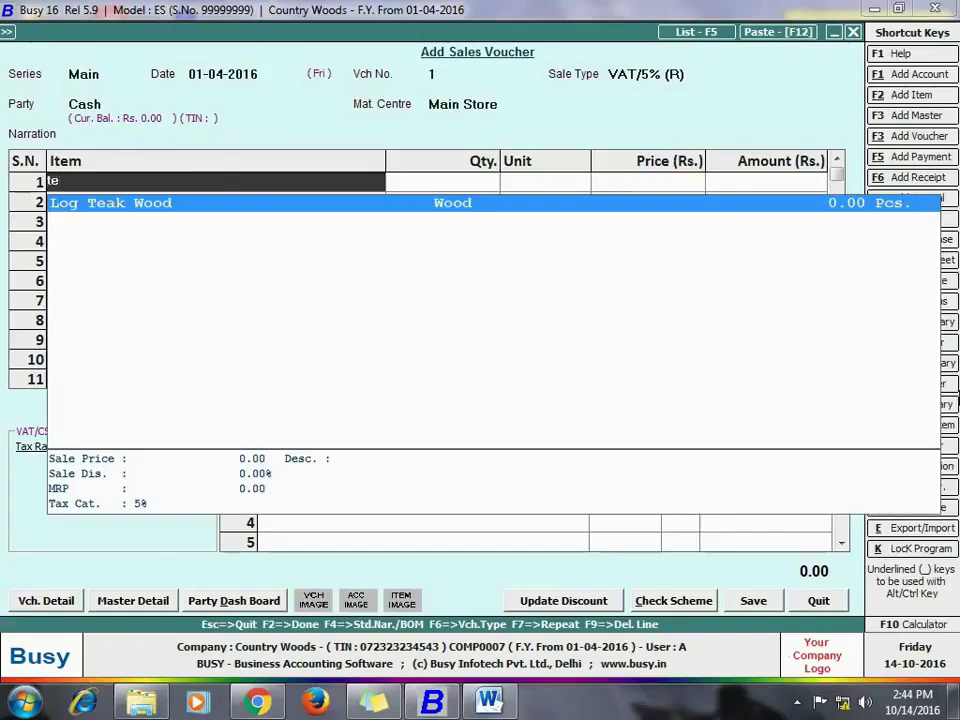
key("Return")
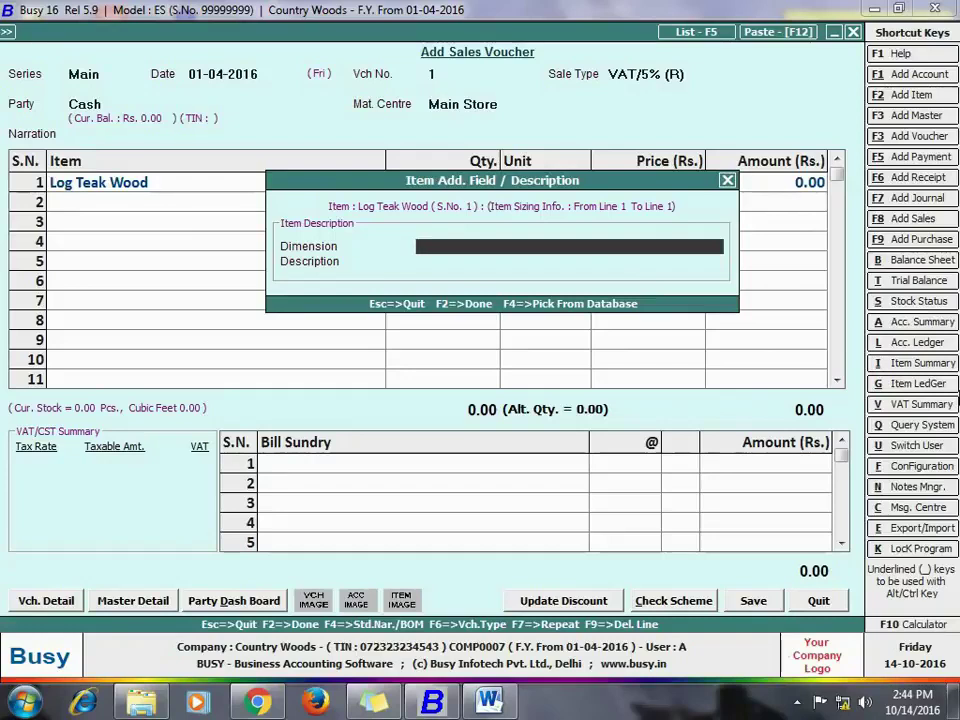
type("7x3x0.5")
key("Return")
type("bur")
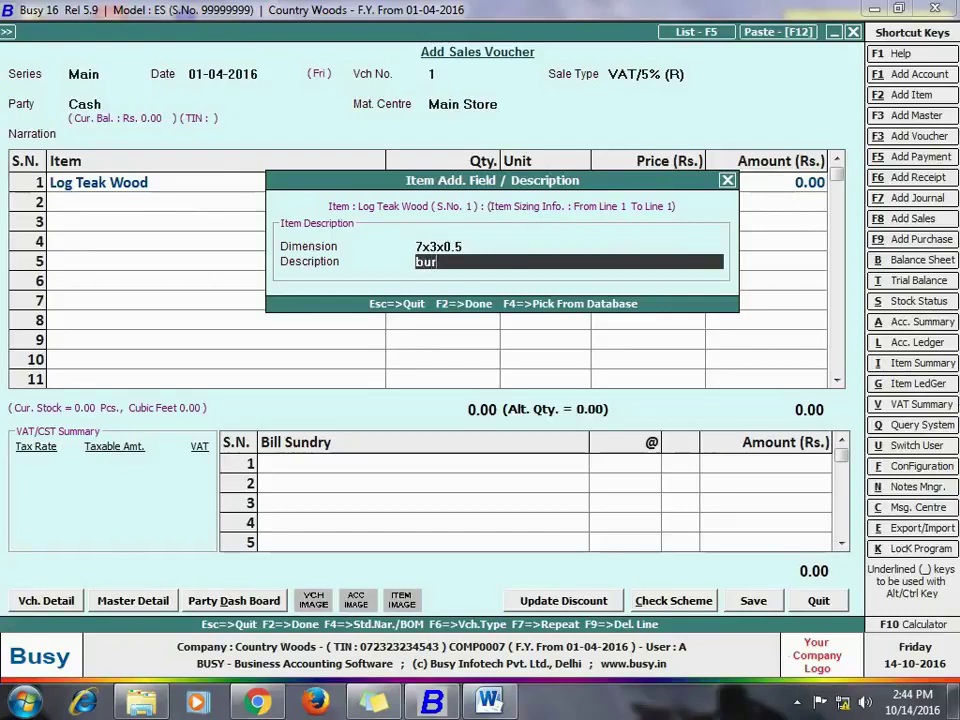
type("ma teak wood")
key("Return")
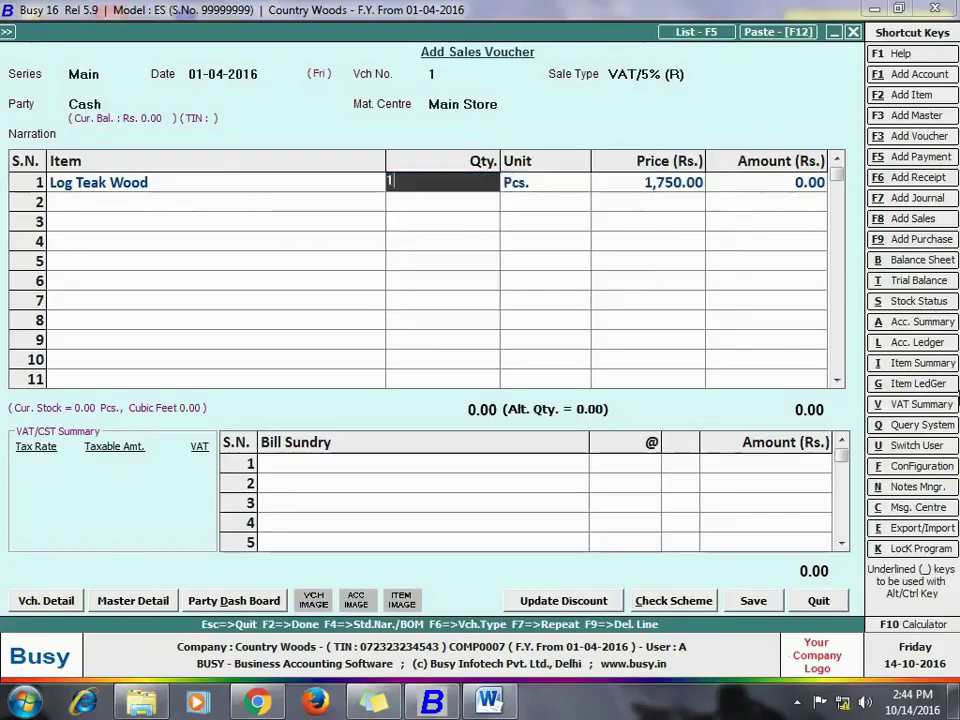
- Set the first item's quantity to 1 Pcs. and accept its cubic-feet quantity and price from the sizing info
type("1")
key("Return")
key("Return")
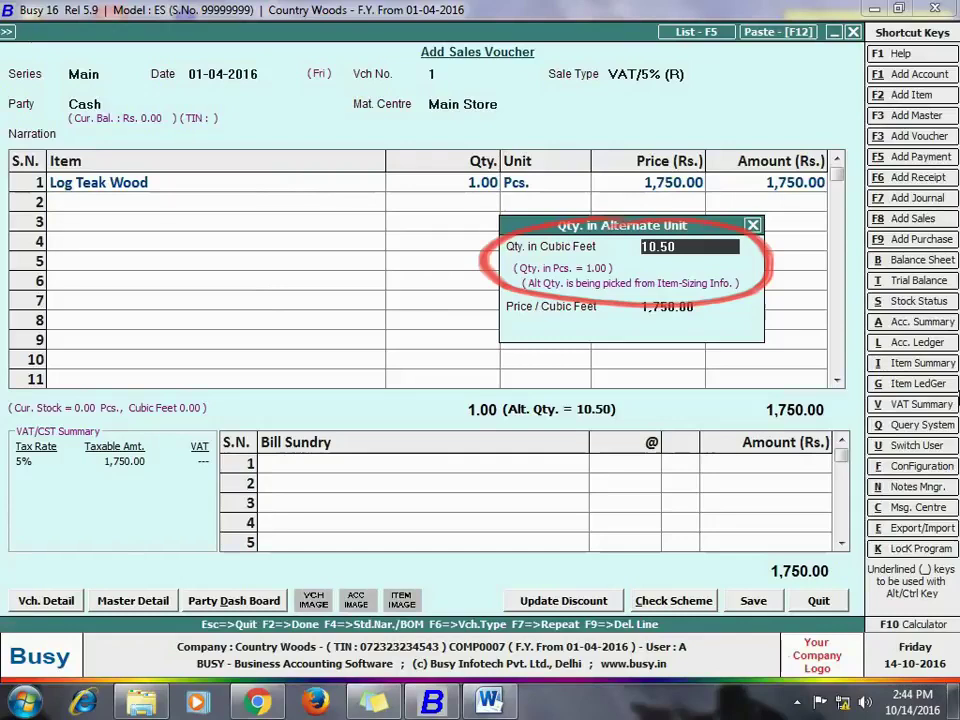
key("Return")
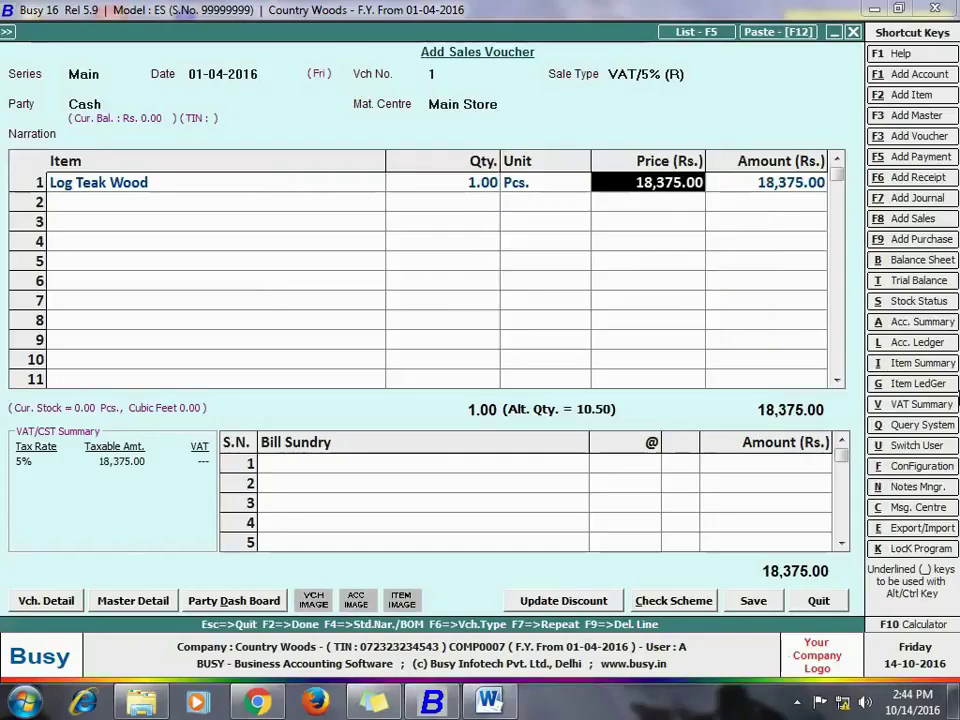
key("Return")
key("Return")
- Add Log Teak Wood as the second voucher item with dimension 5x2x0.5 and description "burma teak wood"
type("log")
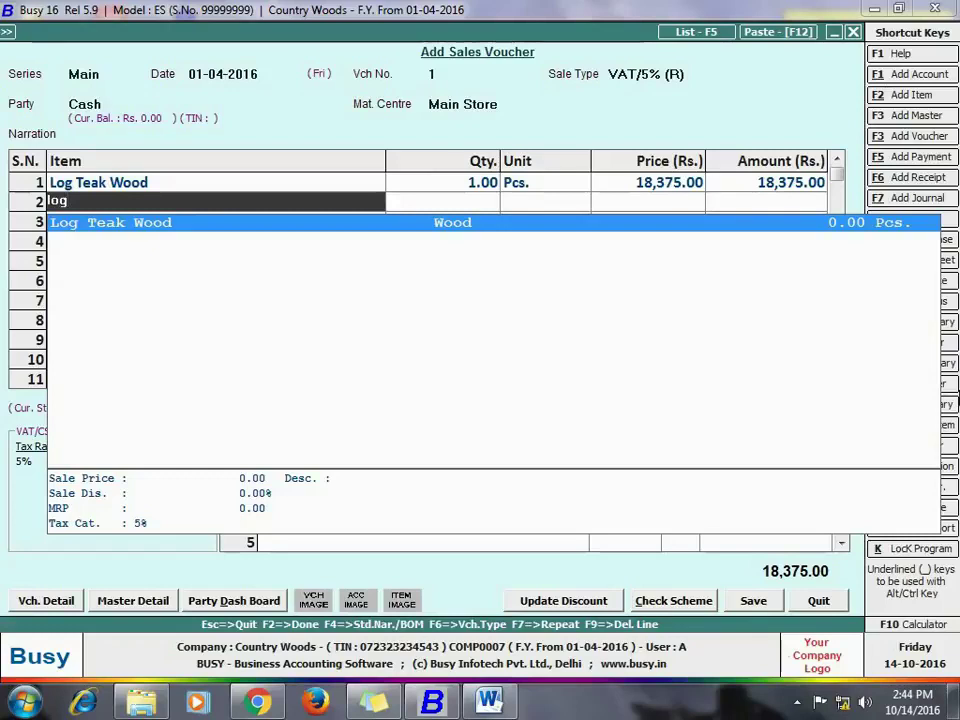
key("Return")
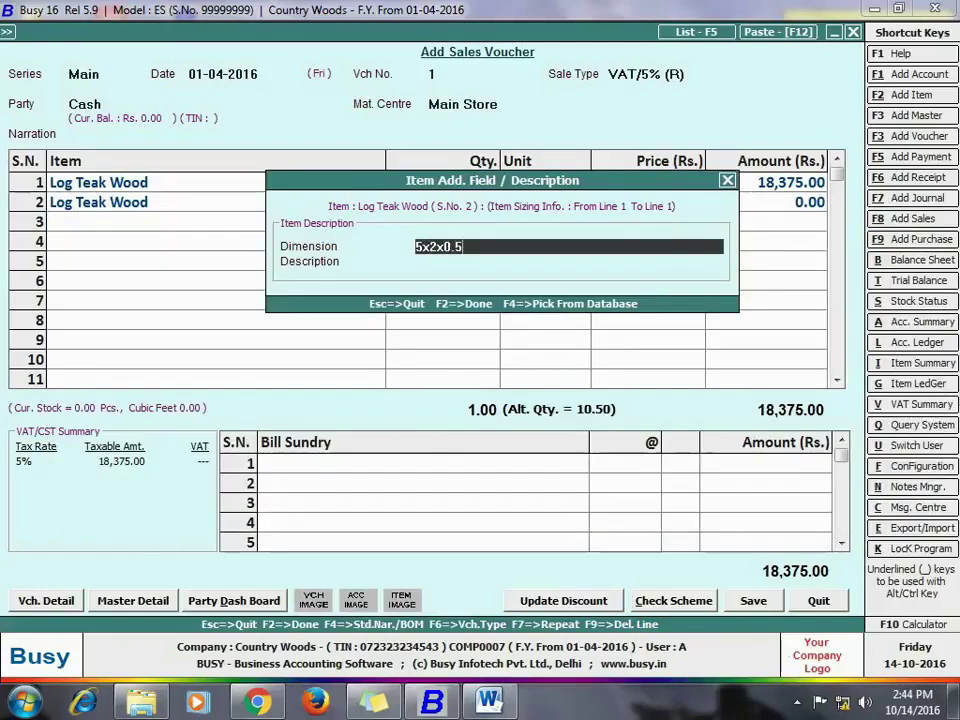
key("Return")
type("burma teak wood")
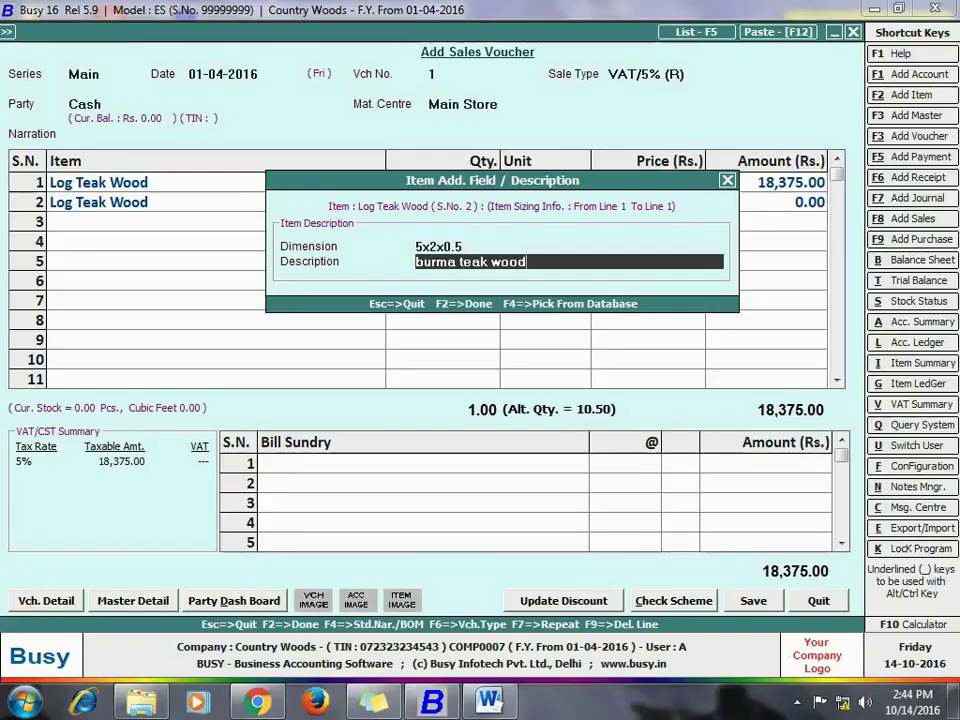
key("Return")
- Set the second item's quantity to 1 Pcs. and accept its alternate-unit quantity and price per cubic foot
type("1")
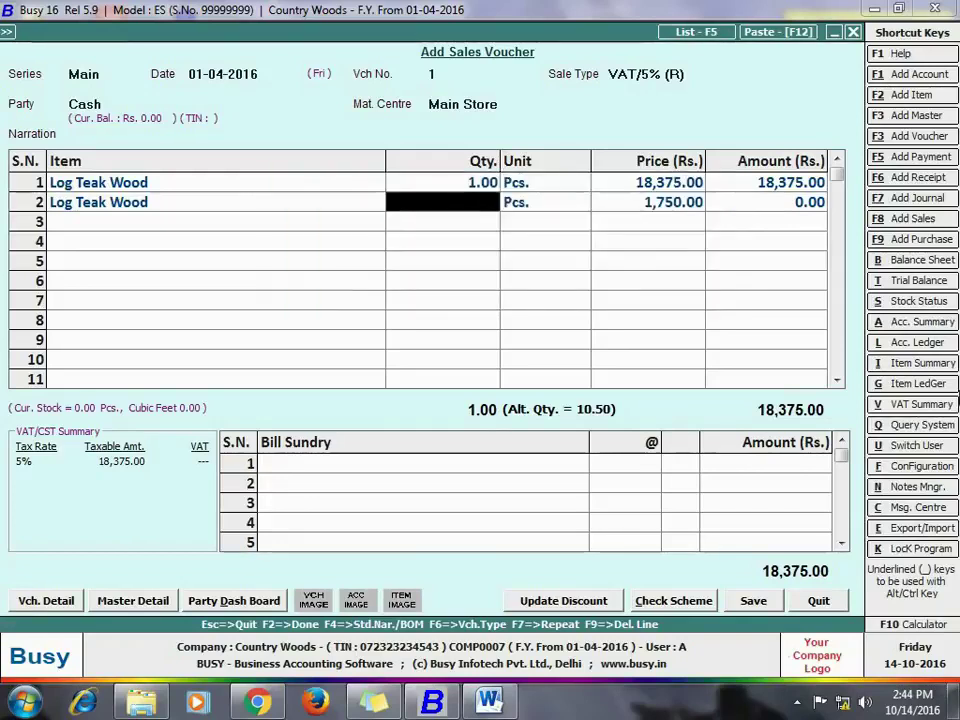
key("Return")
key("Return")
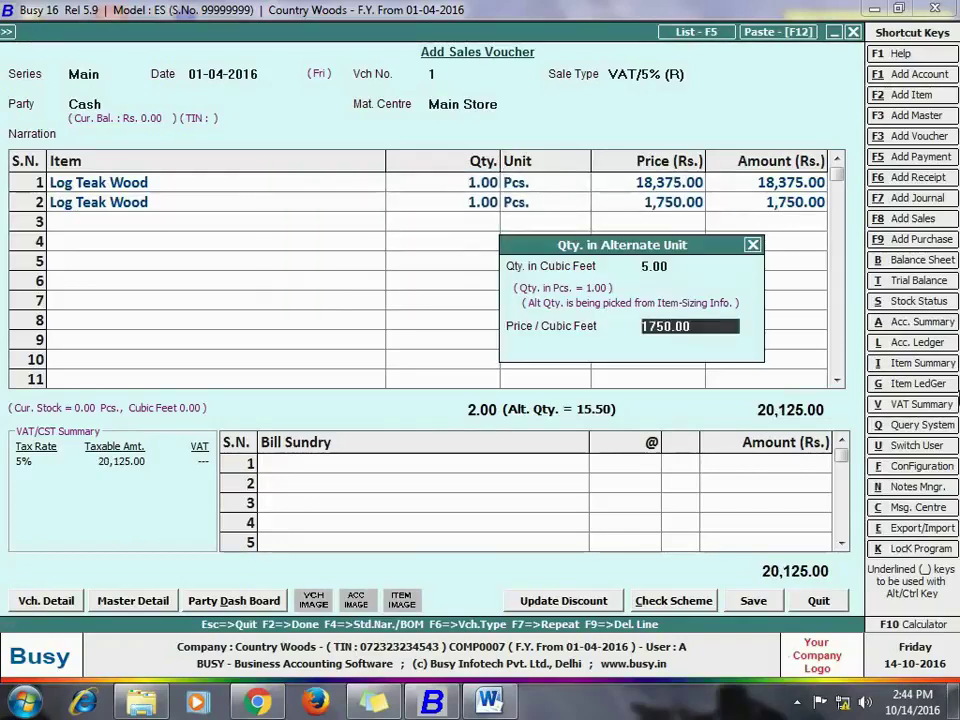
key("Return")
key("Return")
key("Return")
- Finish the item list, add the VAT bill sundry at its default rate and save the sales voucher
key("Return")
type("va")
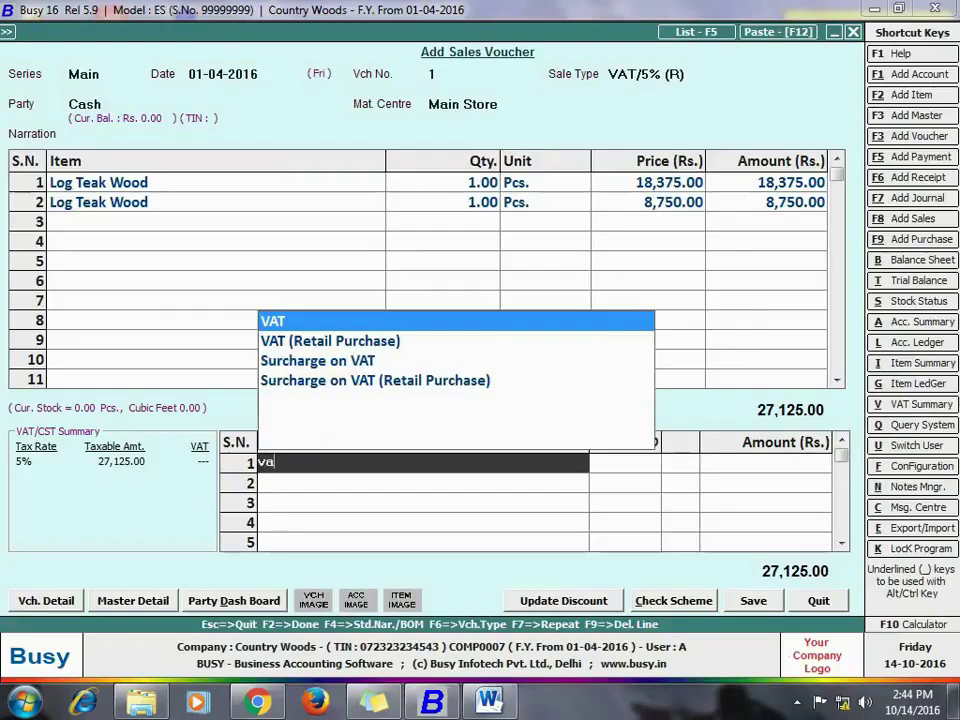
key("Return")
key("Return")
key("Return")
key("Return")
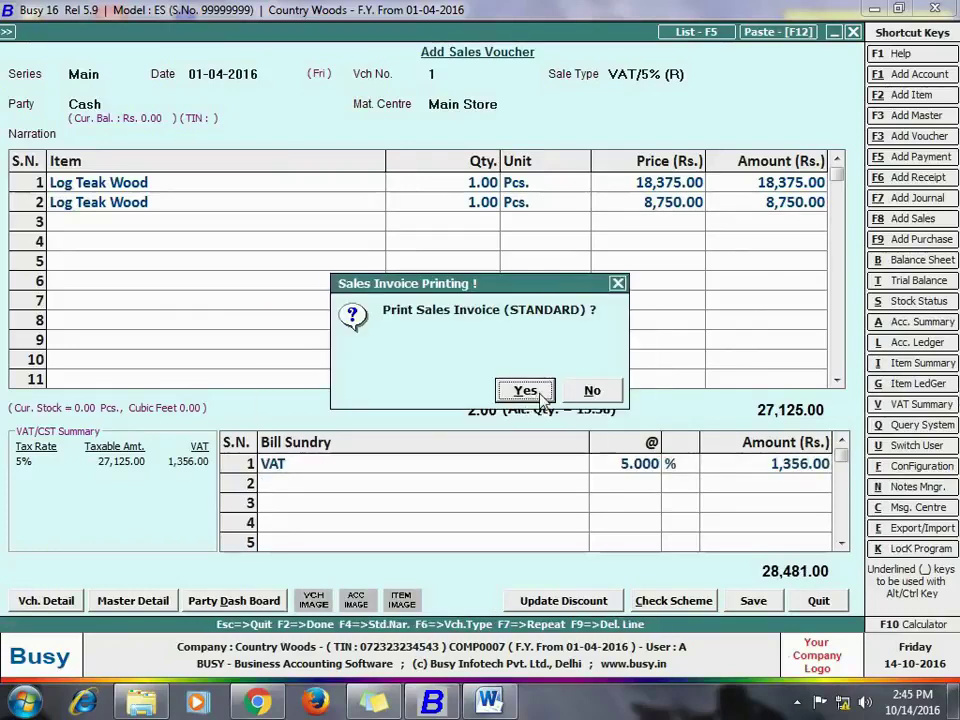
- Preview the sales invoice in STANDARD format, check the dimension and description lines, and close the invoice printing
left_click(541, 396)
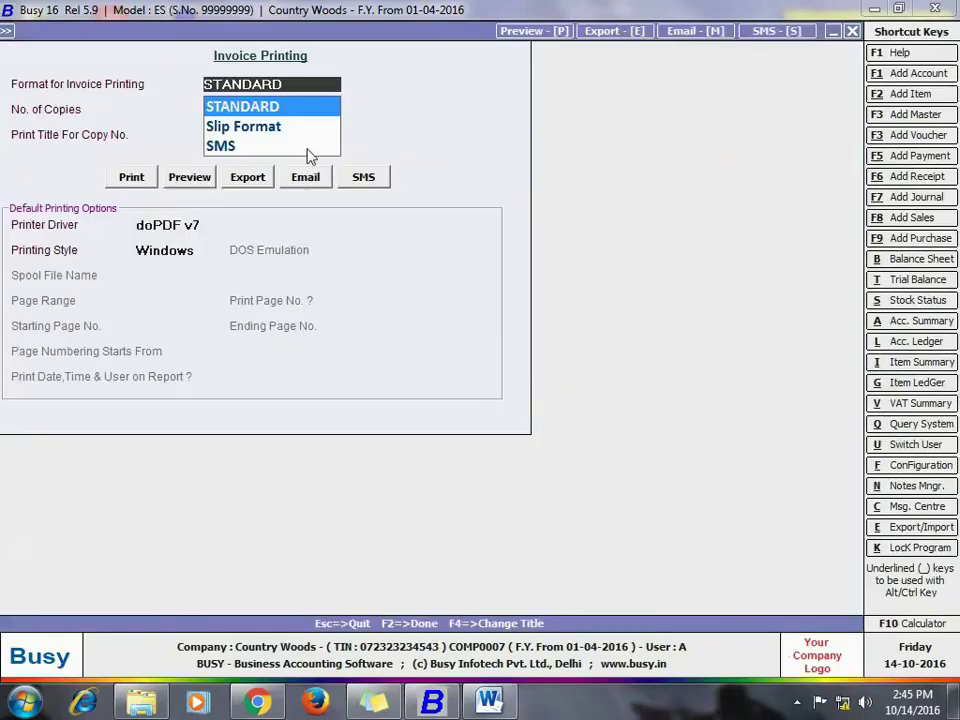
left_click(197, 180)
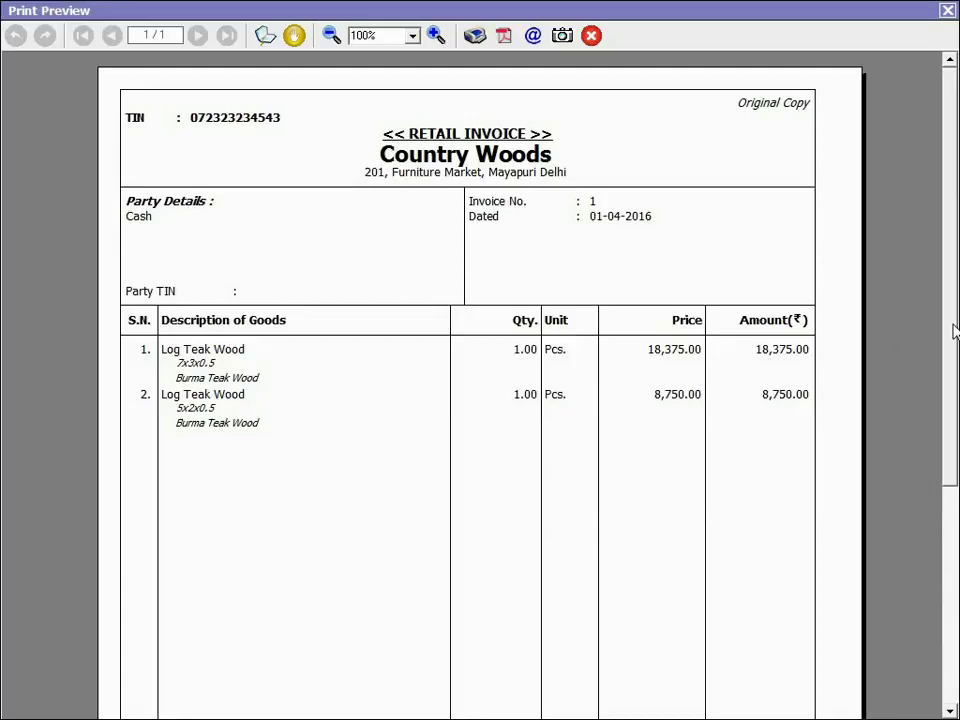
left_click_drag(954, 332, 930, 298)
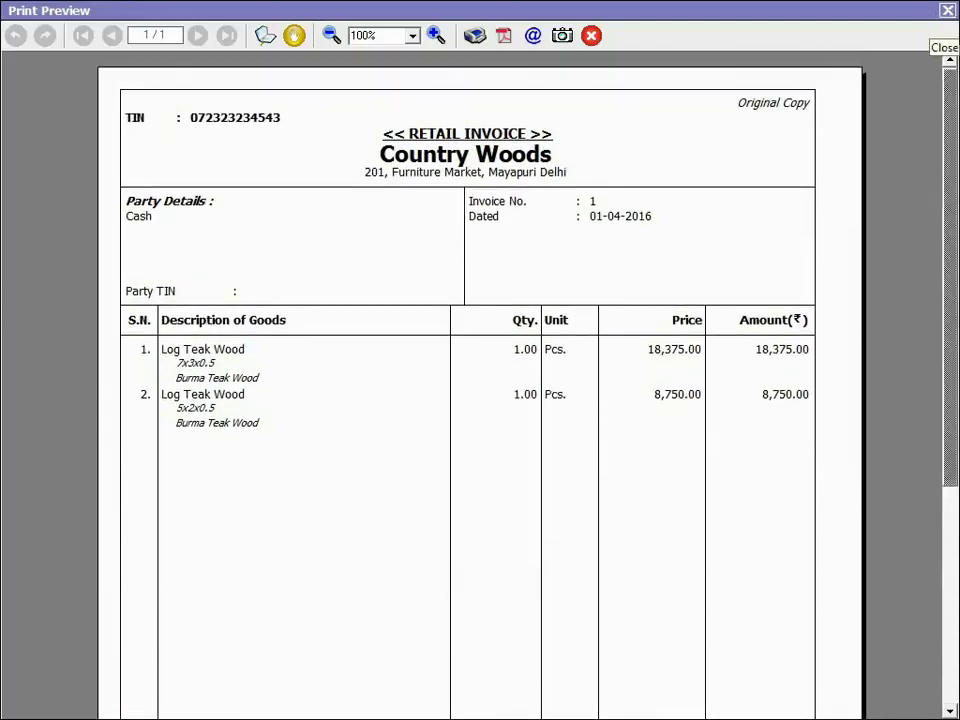
left_click(947, 10)
key("Escape")
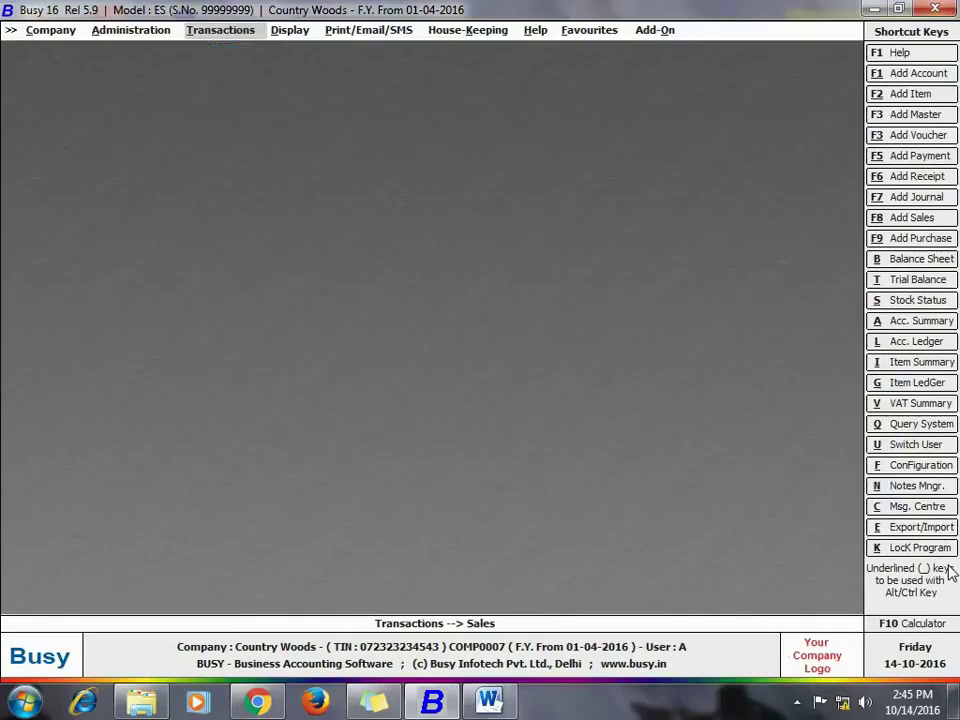